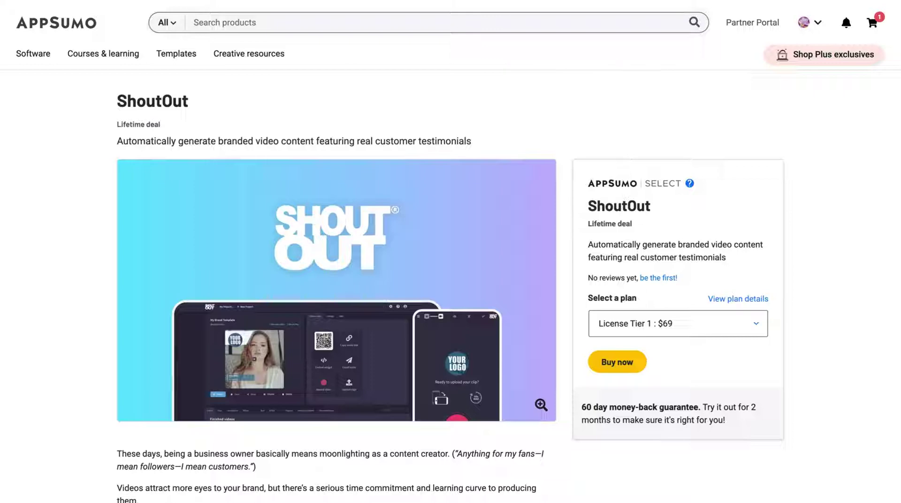
# Review the TL;DR, overview and feature descriptions on the ShoutOut deal page
pyautogui.scroll(-10, 501, 201)
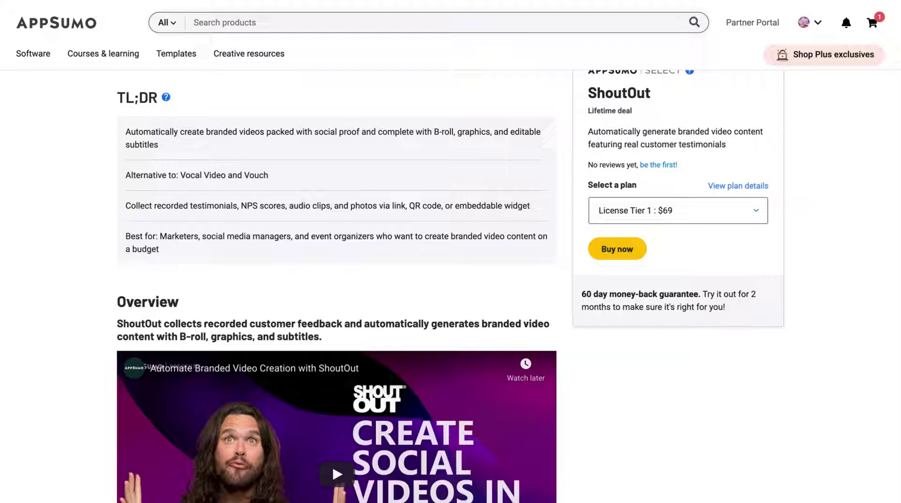
pyautogui.scroll(-10, 336, 261)
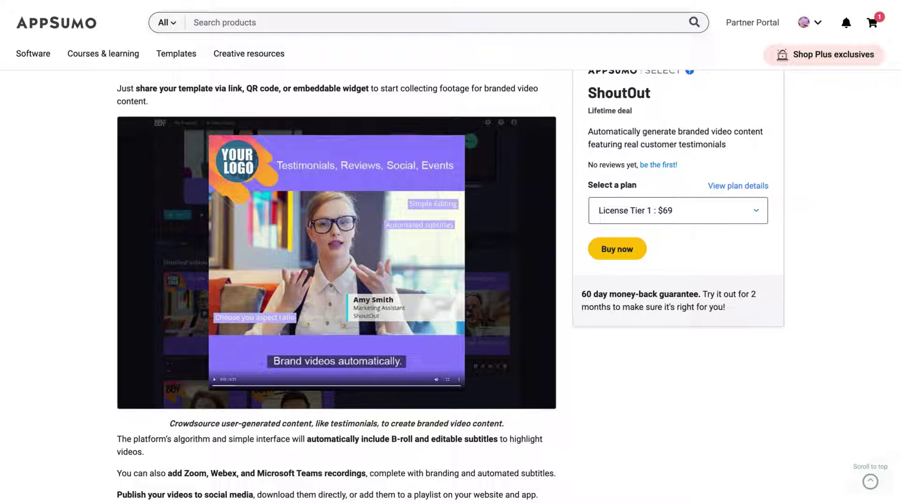
pyautogui.scroll(-1, 614, 379)
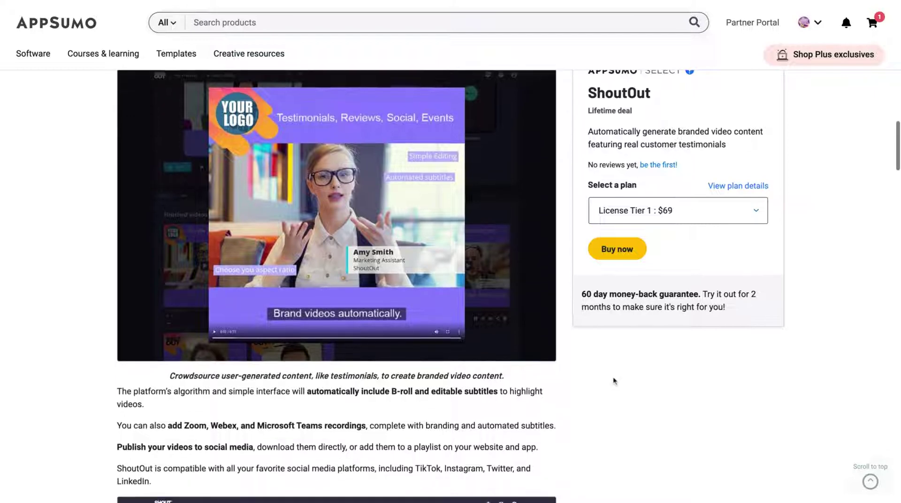
pyautogui.scroll(-5, 613, 382)
pyautogui.scroll(-5, 614, 381)
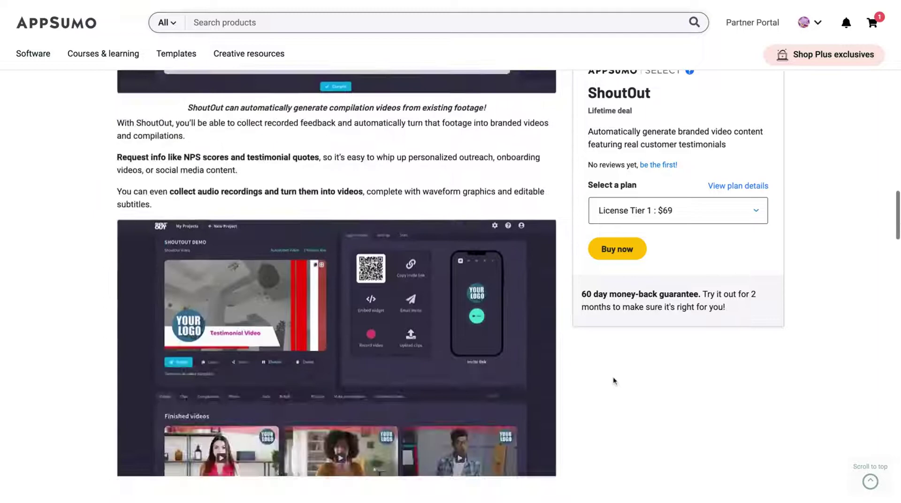
pyautogui.scroll(-10, 614, 381)
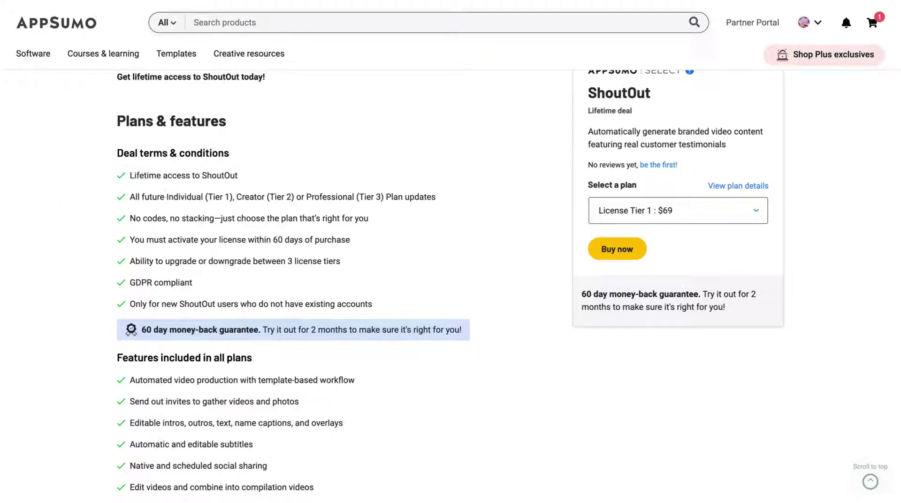
# Compare the three license tiers, highlighting the Tier 3 minutes, projects and child accounts limits
pyautogui.scroll(-6, 372, 379)
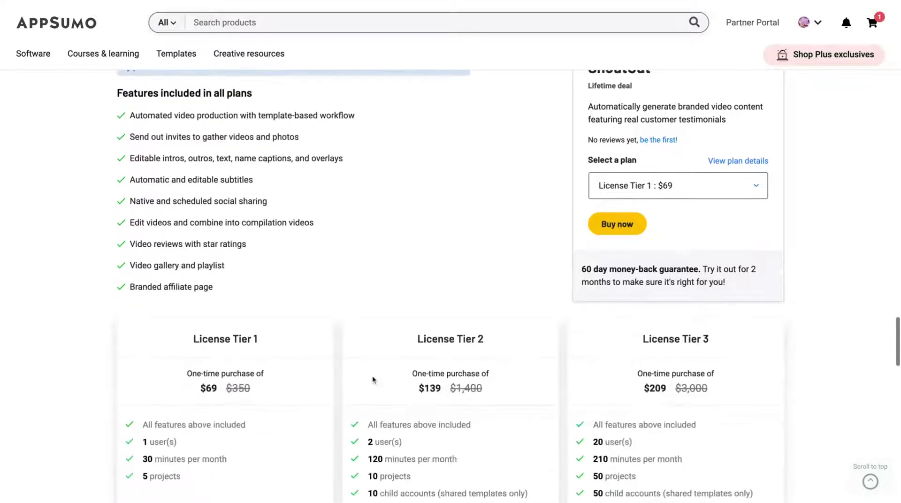
pyautogui.scroll(2, 373, 380)
pyautogui.scroll(-6, 374, 379)
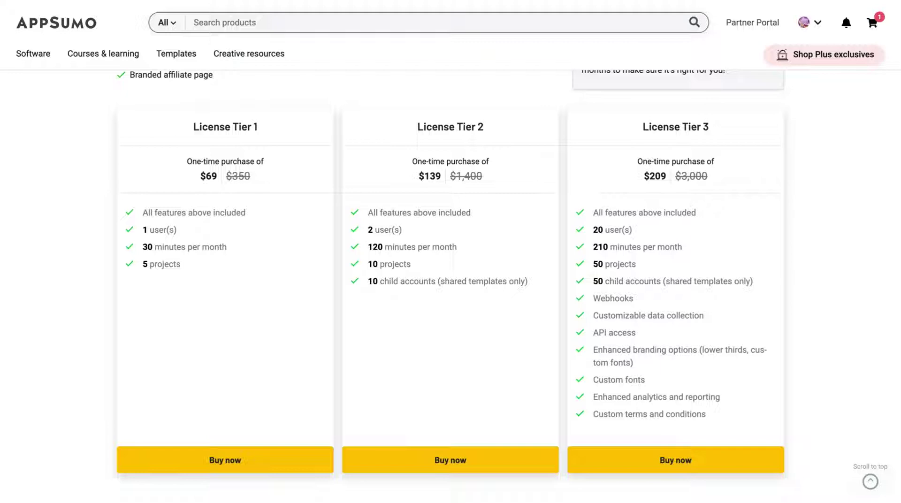
pyautogui.tripleClick(595, 249)
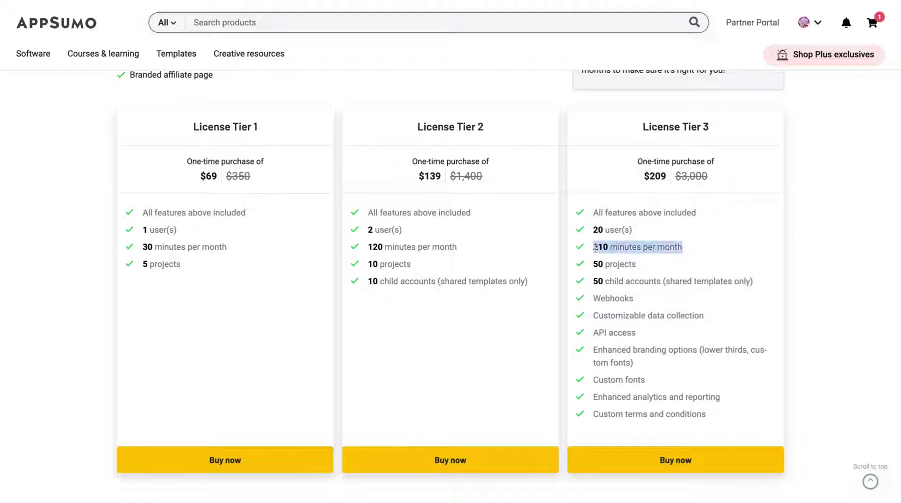
pyautogui.moveTo(679, 247); pyautogui.dragTo(754, 282)
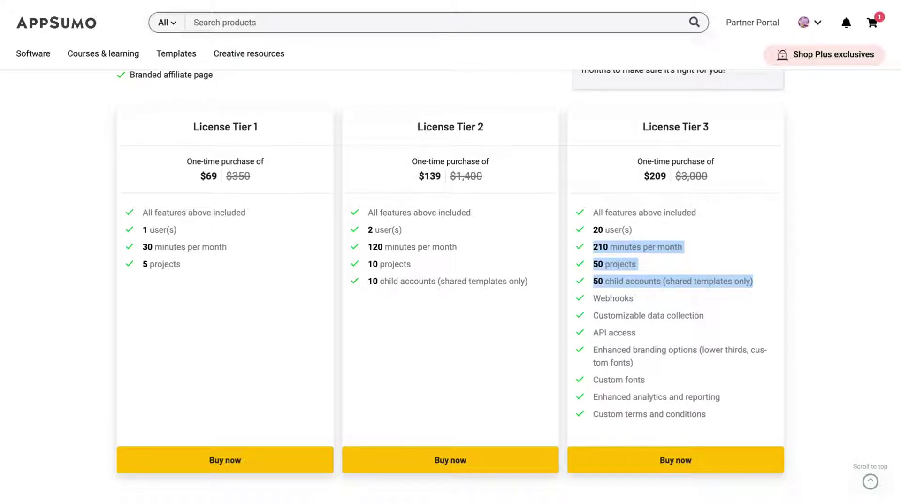
pyautogui.click(684, 385)
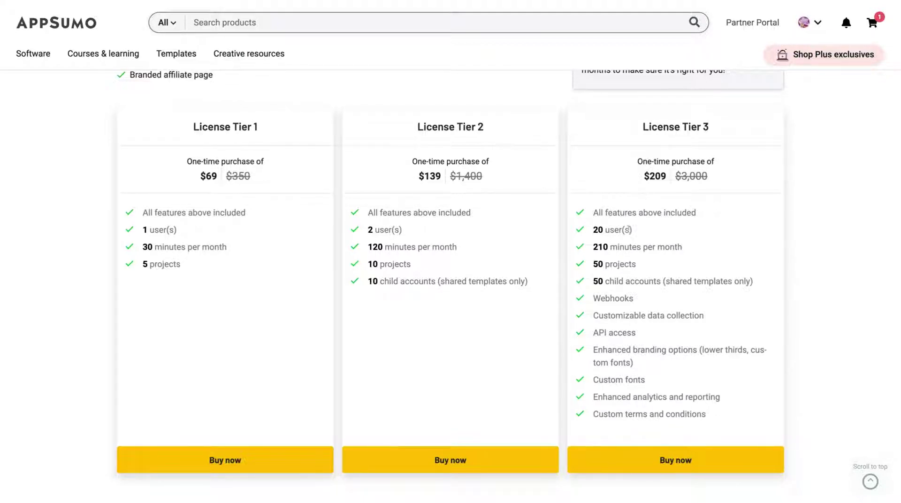
# Look over the founder's message further down the deal page and return toward the plans
pyautogui.scroll(-7, 458, 314)
pyautogui.scroll(-9, 470, 307)
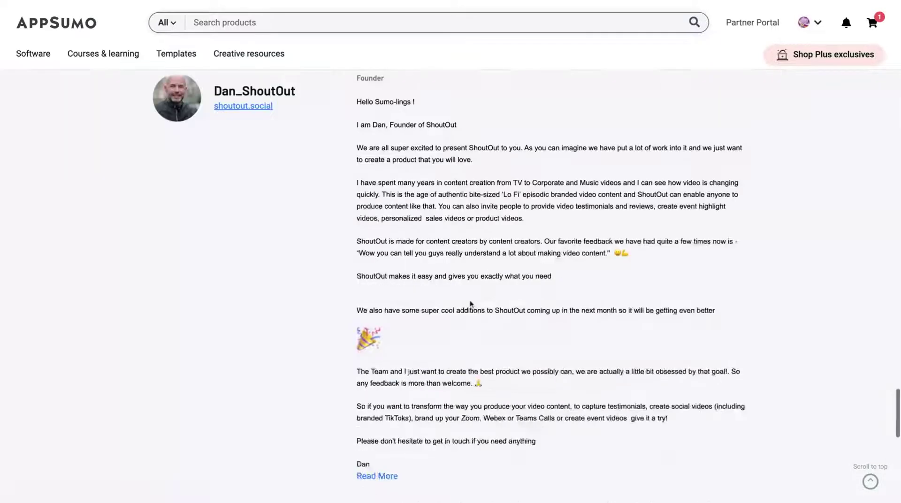
pyautogui.scroll(15, 472, 308)
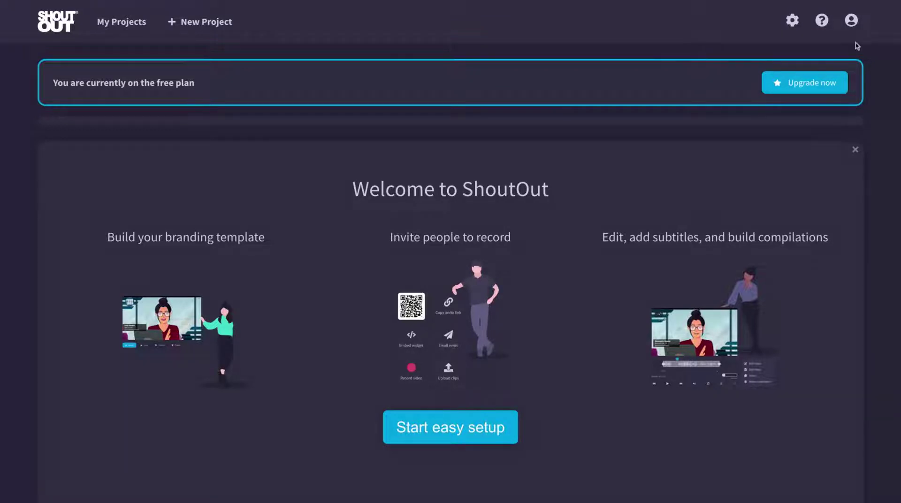
# Switch to ShoutOut and view the account's profile page and profile options
pyautogui.click(852, 20)
pyautogui.click(846, 65)
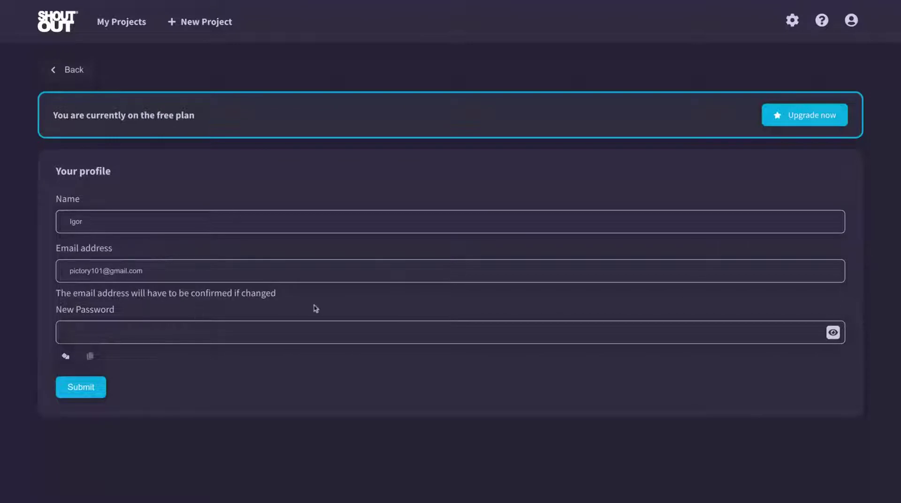
pyautogui.click(851, 24)
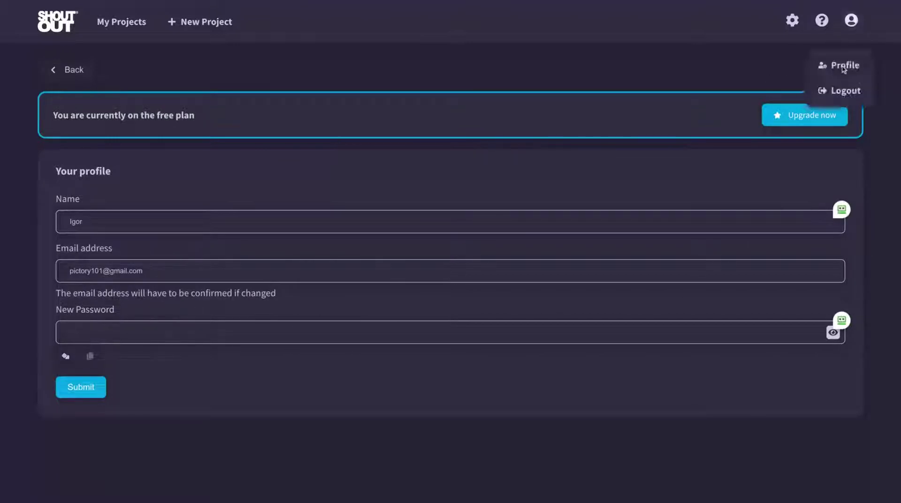
# Open the account settings and review the organisation's usage, plan, public profile details and logo
pyautogui.click(793, 20)
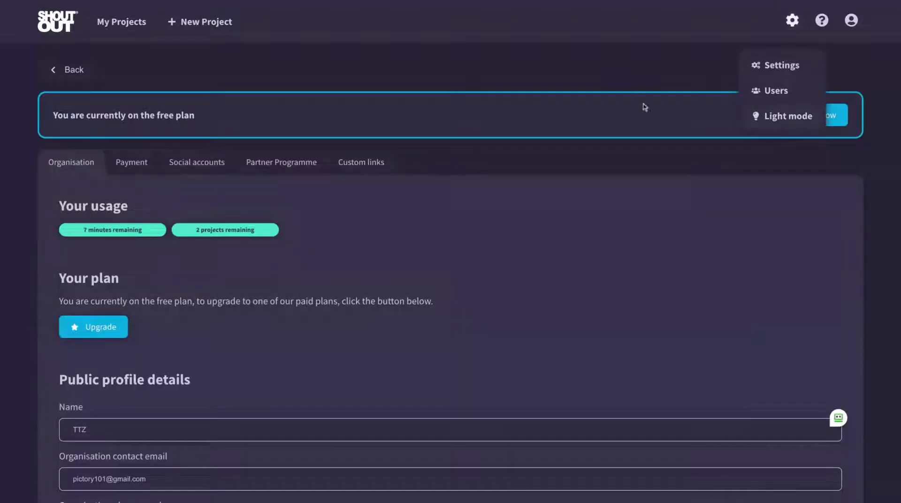
pyautogui.scroll(-2, 419, 304)
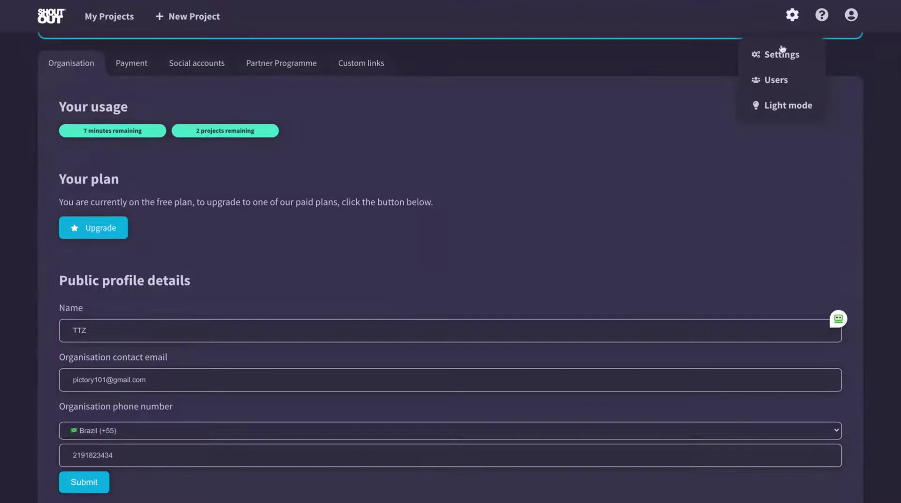
pyautogui.click(791, 19)
pyautogui.scroll(-3, 228, 239)
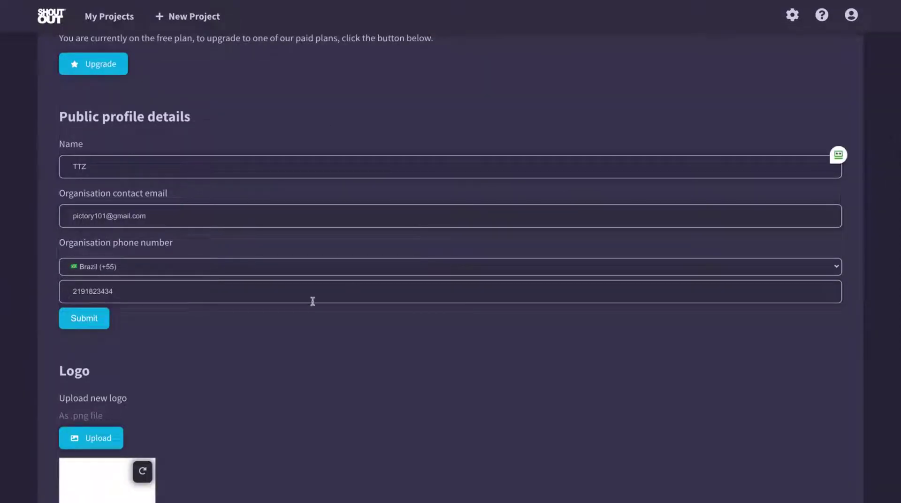
pyautogui.scroll(-4, 313, 301)
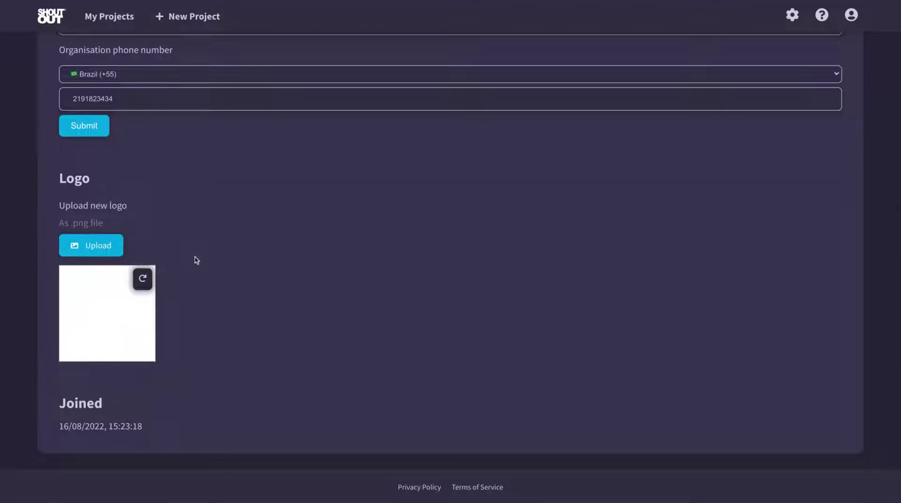
pyautogui.scroll(10, 196, 261)
# Review the social account connection options and the custom links page in the settings
pyautogui.click(184, 165)
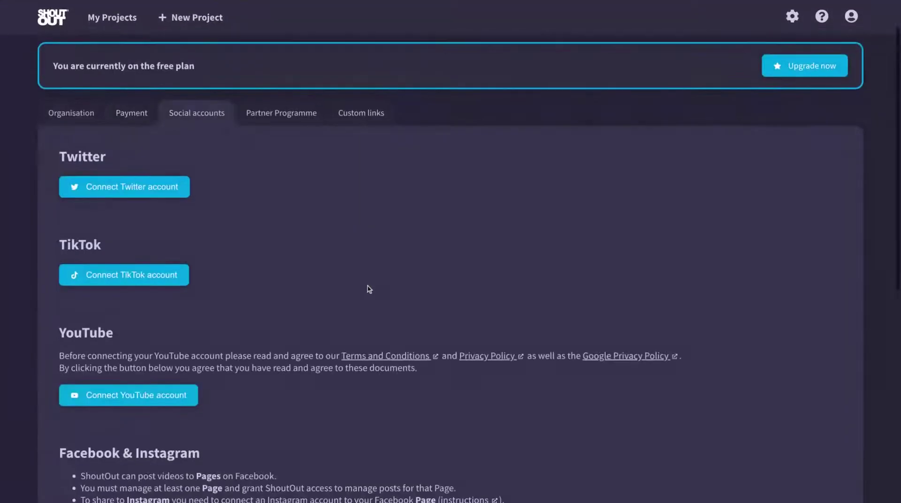
pyautogui.scroll(-1, 370, 288)
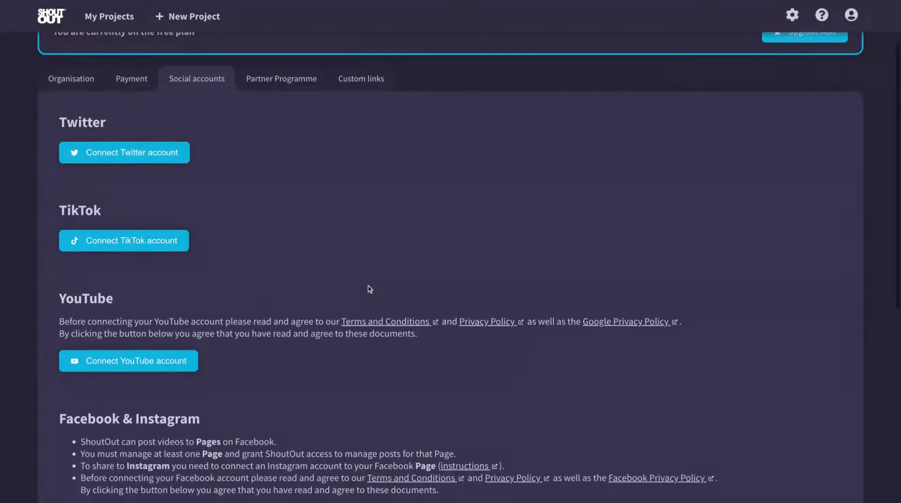
pyautogui.scroll(-3, 369, 289)
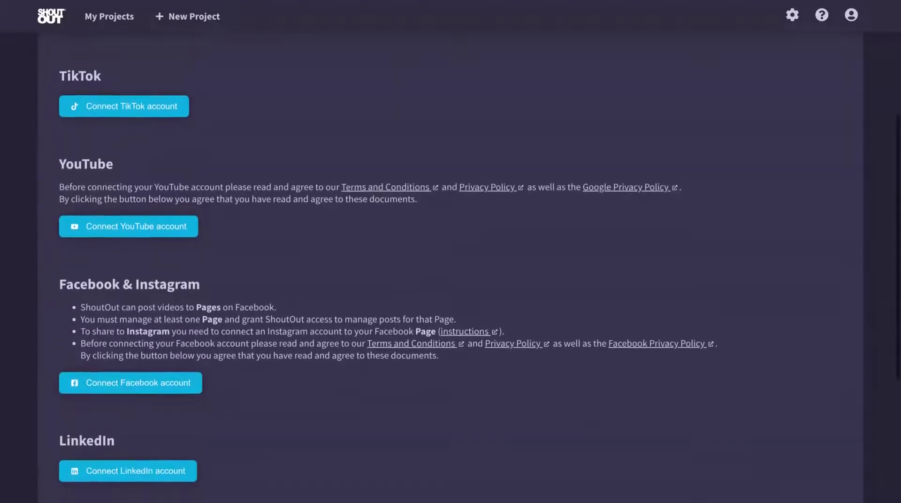
pyautogui.scroll(-5, 450, 260)
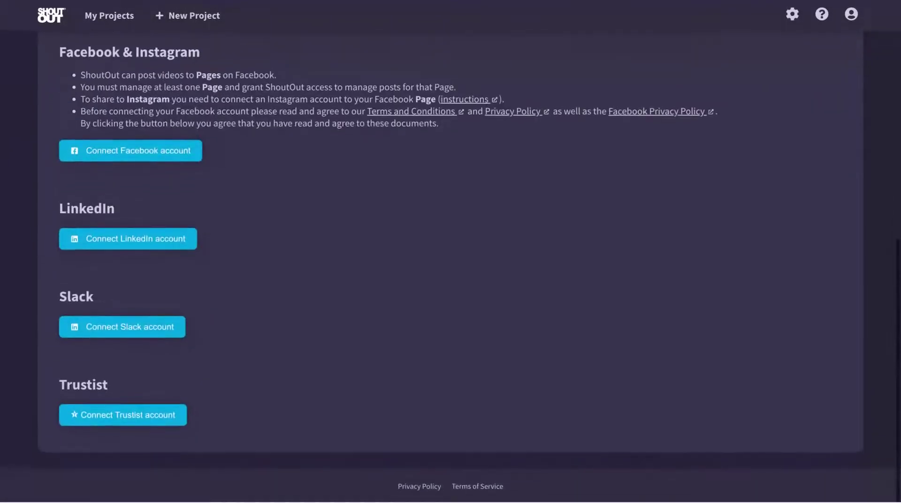
pyautogui.scroll(9, 451, 261)
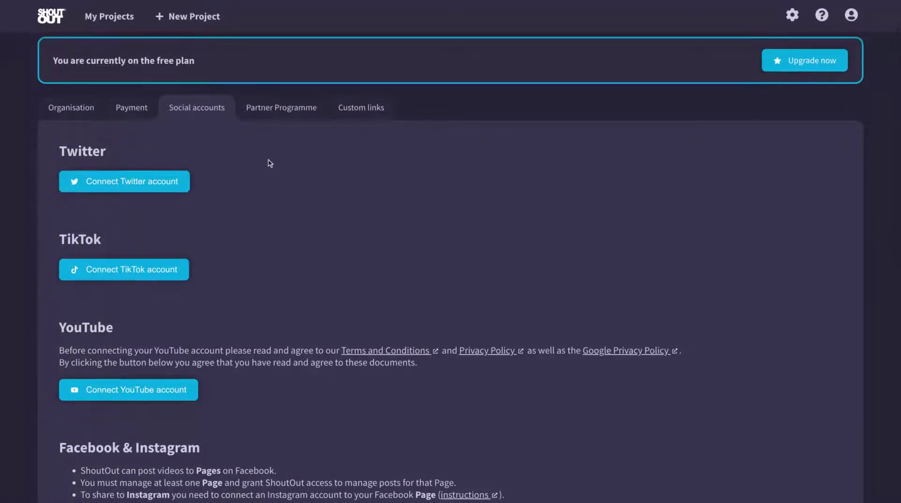
pyautogui.click(355, 111)
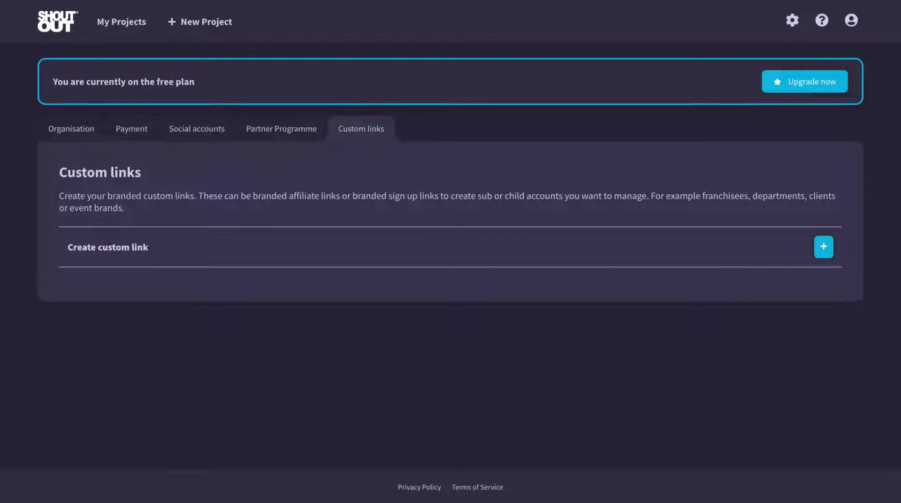
# Start the easy setup from the home page and identify as a company/brand
pyautogui.click(78, 29)
pyautogui.scroll(-1, 352, 249)
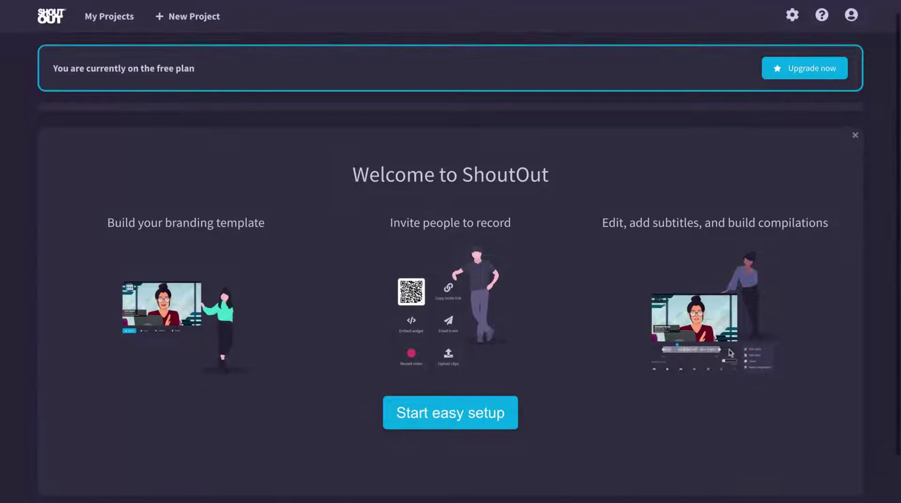
pyautogui.click(449, 430)
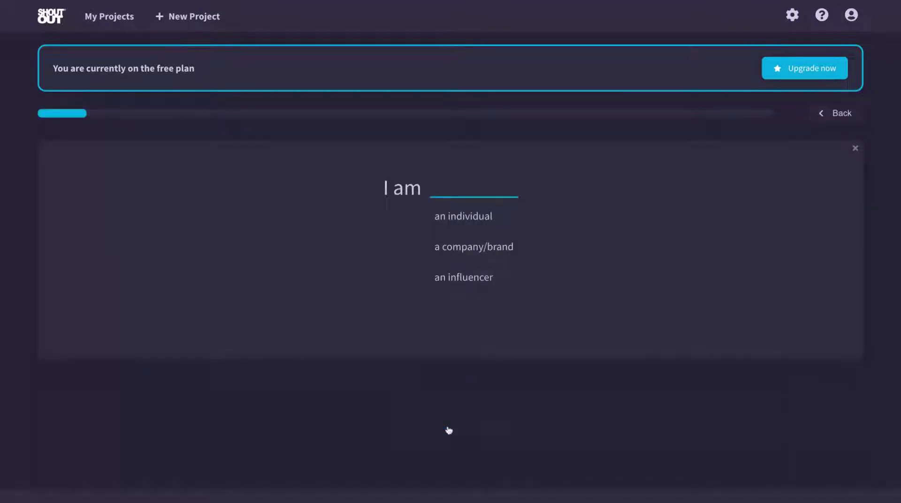
pyautogui.click(461, 249)
# Upload the brand's logo in the easy setup and continue to the business category question
pyautogui.moveTo(365, 188); pyautogui.dragTo(552, 189)
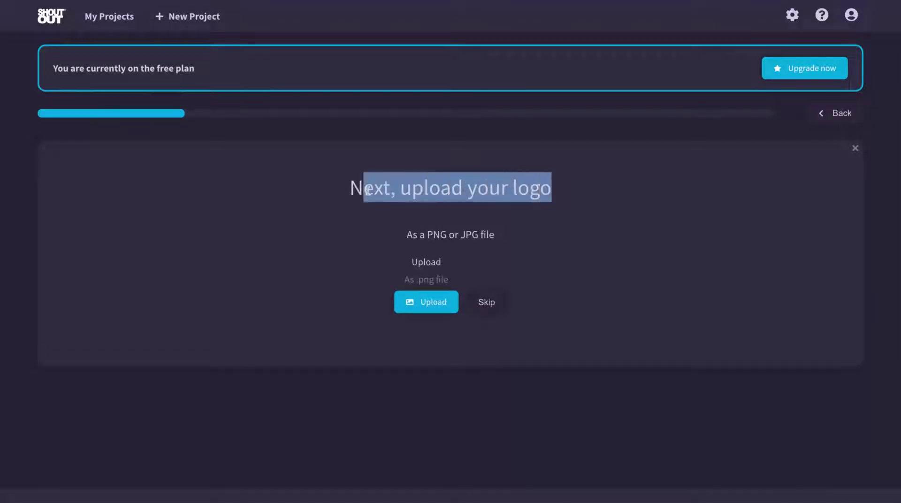
pyautogui.click(428, 312)
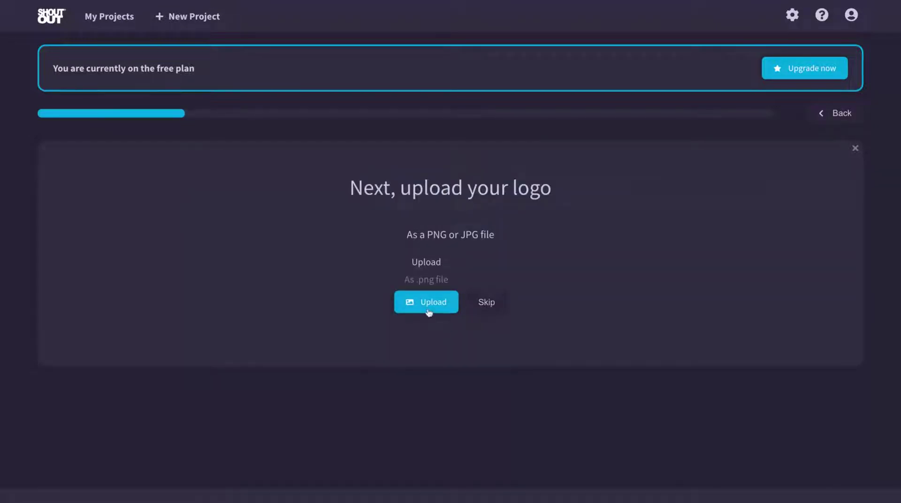
pyautogui.click(488, 281)
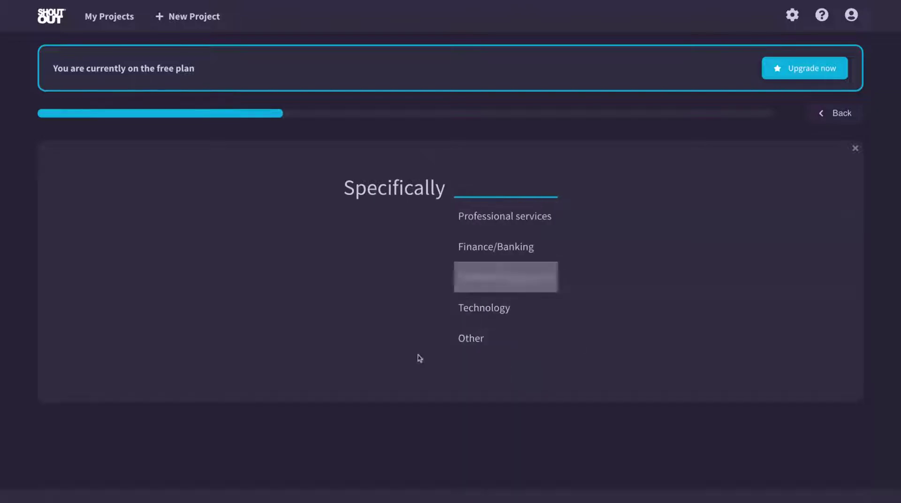
# Answer the remaining setup questions with Professional services and a landscape template to create the project
pyautogui.click(471, 226)
pyautogui.click(448, 215)
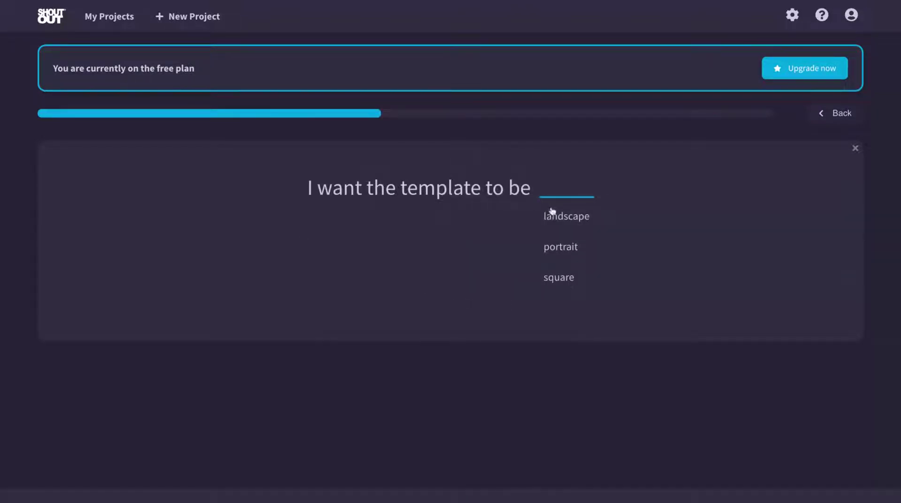
pyautogui.click(553, 212)
pyautogui.click(535, 270)
pyautogui.click(461, 281)
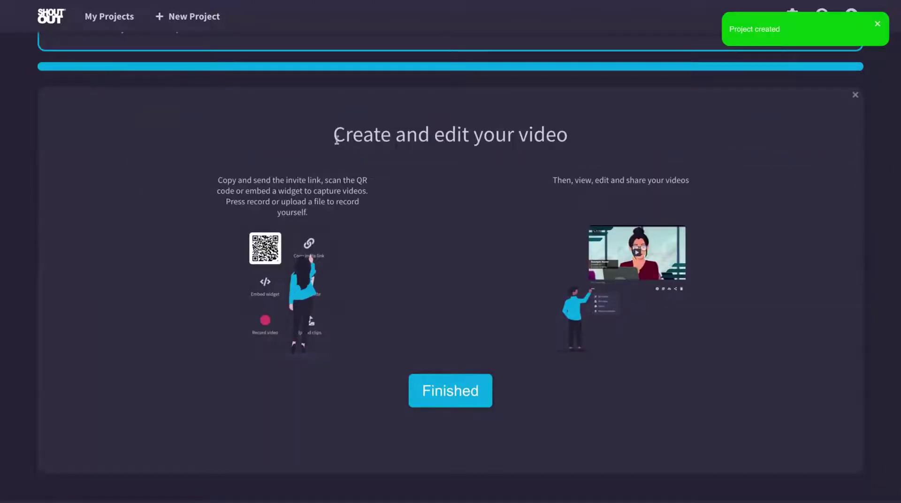
# Read the instructions for capturing, editing and sharing videos, and finish the setup to view the project's capture tools
pyautogui.moveTo(336, 139); pyautogui.dragTo(592, 152)
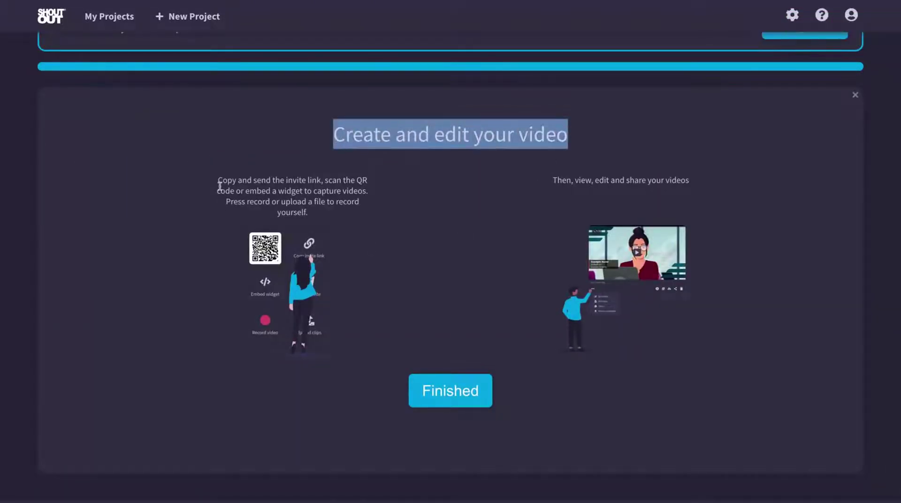
pyautogui.moveTo(219, 186); pyautogui.dragTo(308, 214)
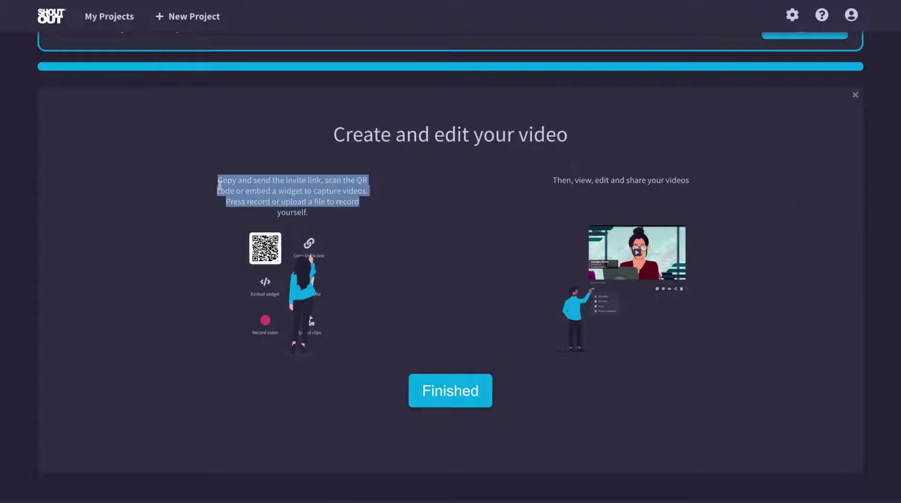
pyautogui.moveTo(220, 186); pyautogui.dragTo(368, 181)
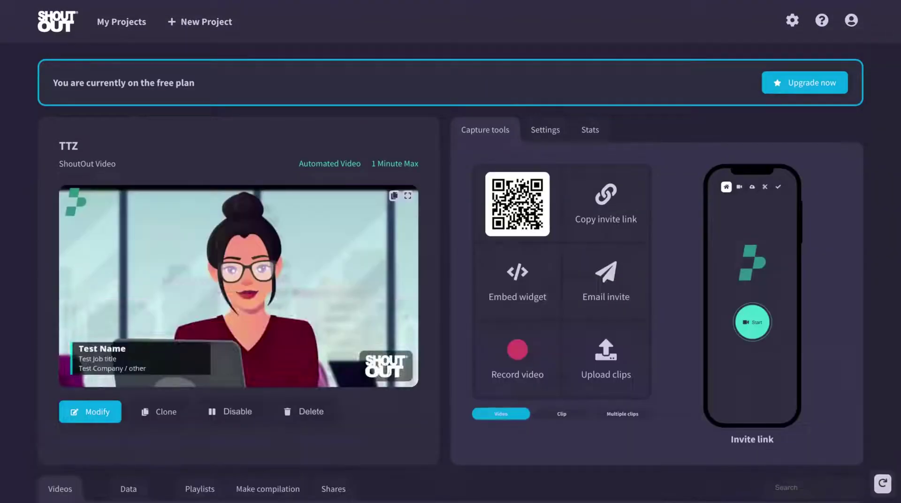
pyautogui.scroll(-1, 392, 373)
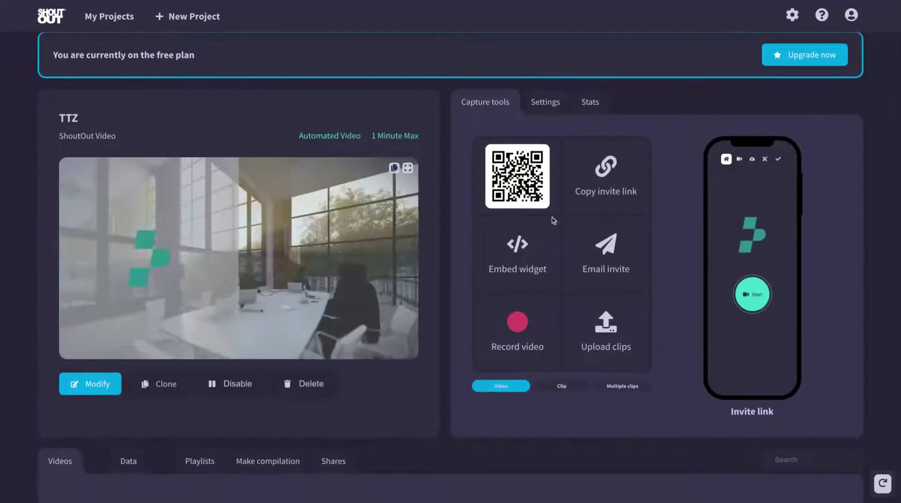
# Examine the project page and its video options, privacy and invite link mode settings
pyautogui.scroll(-7, 371, 358)
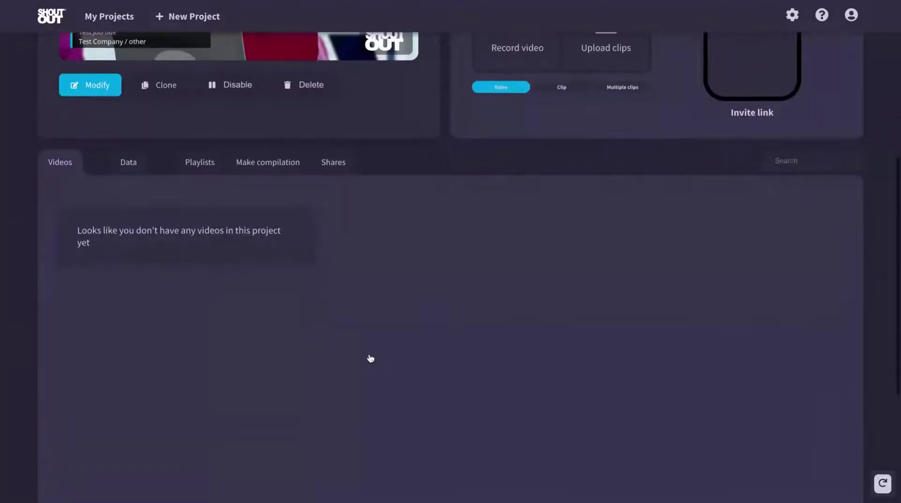
pyautogui.scroll(7, 371, 358)
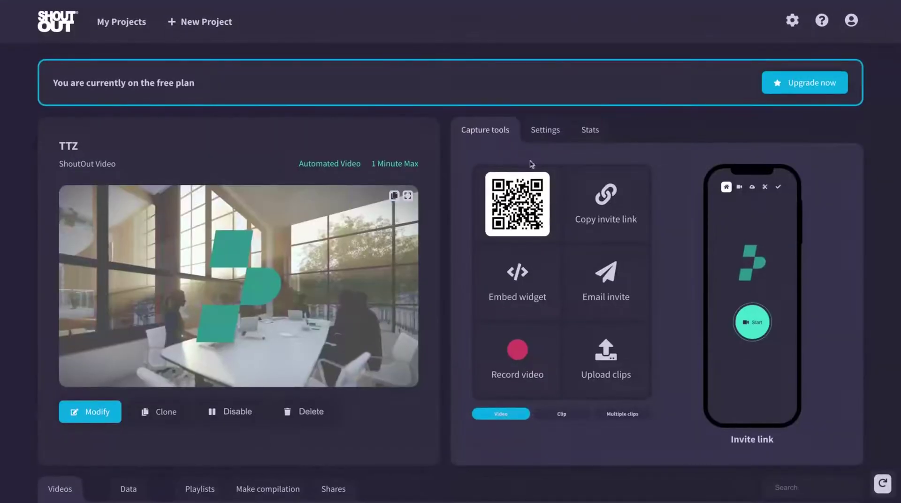
pyautogui.click(615, 201)
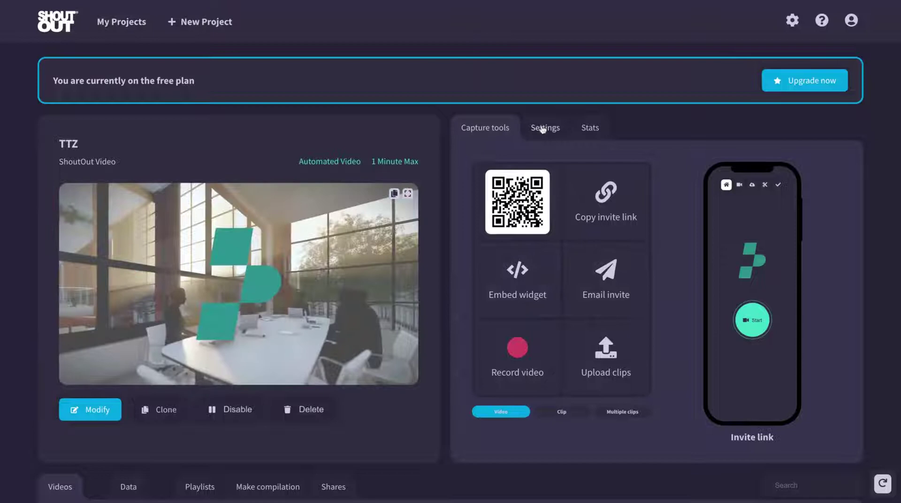
pyautogui.click(540, 128)
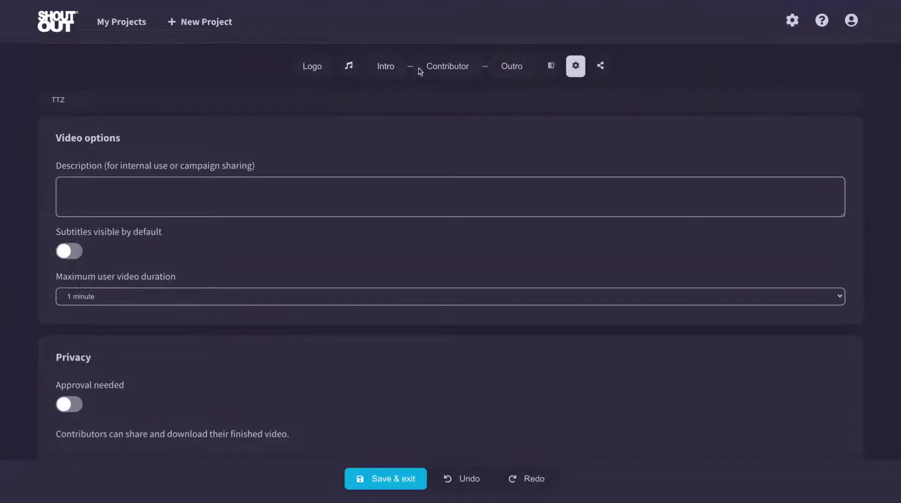
pyautogui.scroll(-10, 342, 255)
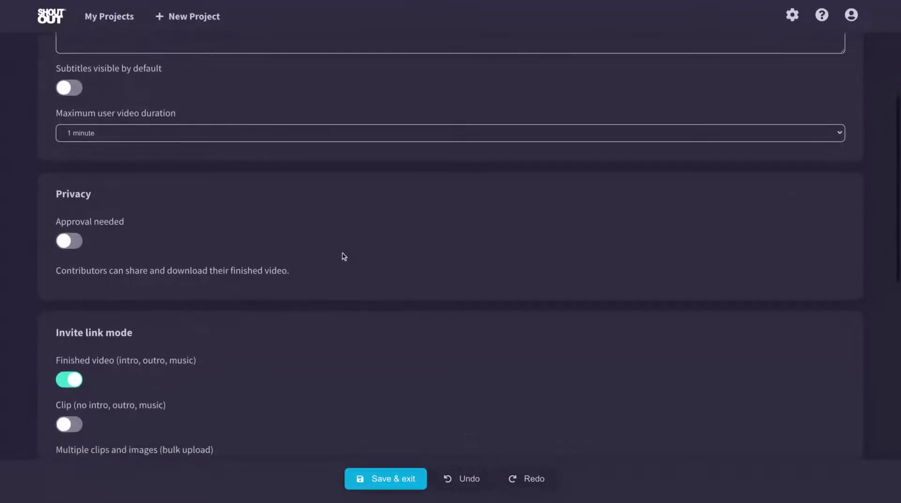
pyautogui.scroll(-3, 344, 256)
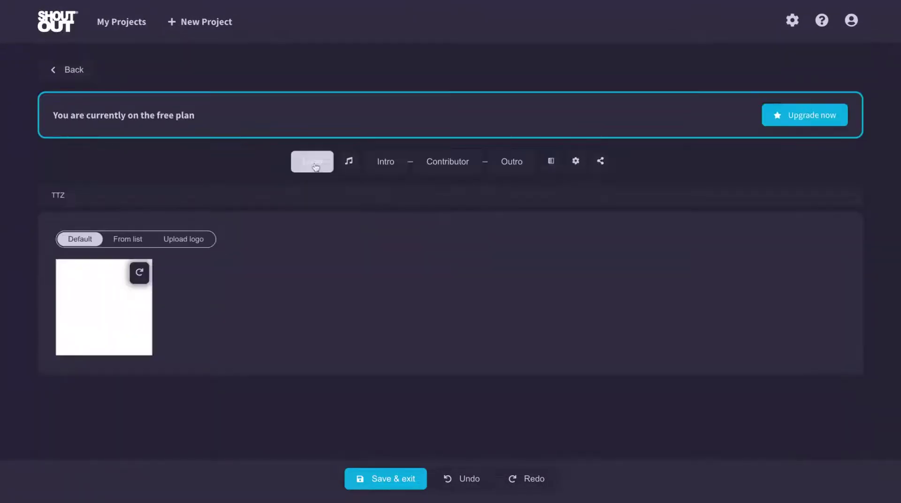
# Look through the project's music source, volume and uplifting track options, and save and exit the project
pyautogui.click(347, 163)
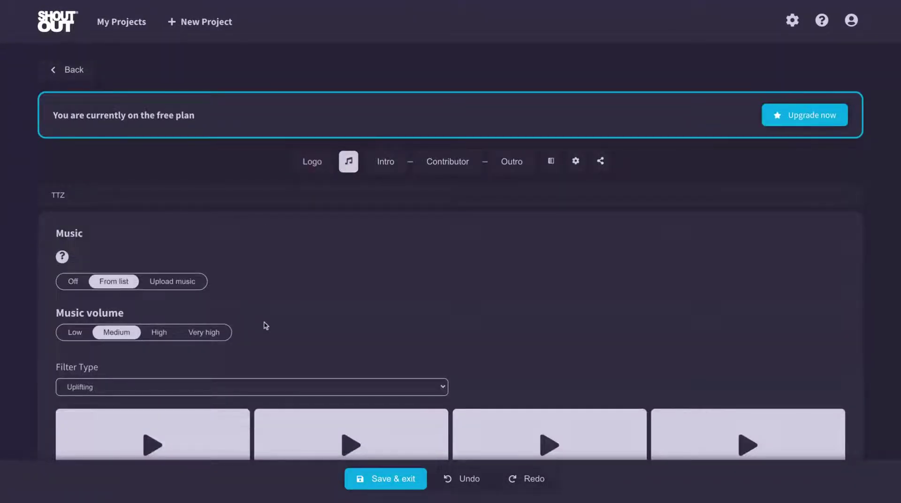
pyautogui.scroll(-3, 266, 325)
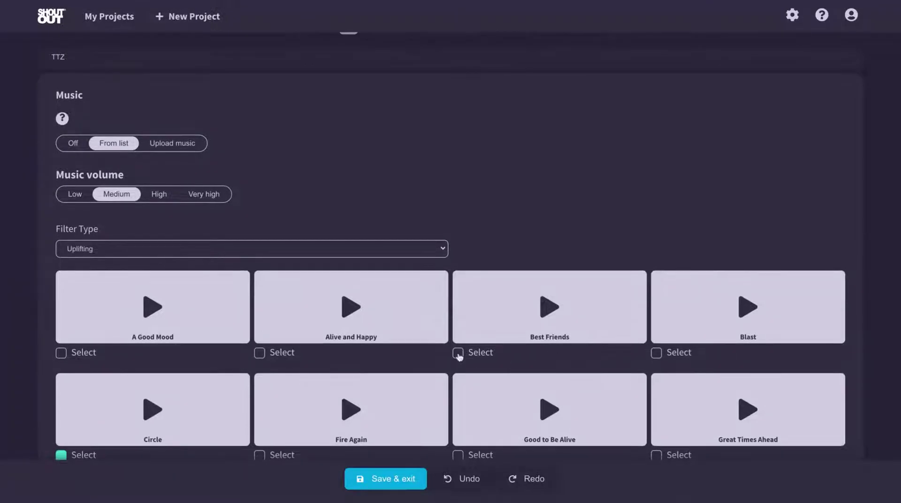
pyautogui.scroll(-6, 401, 419)
pyautogui.scroll(10, 401, 418)
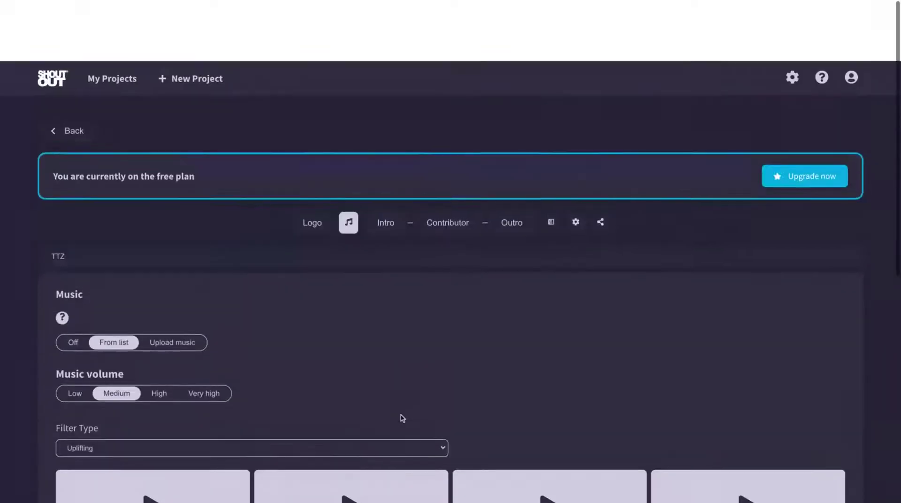
pyautogui.click(373, 484)
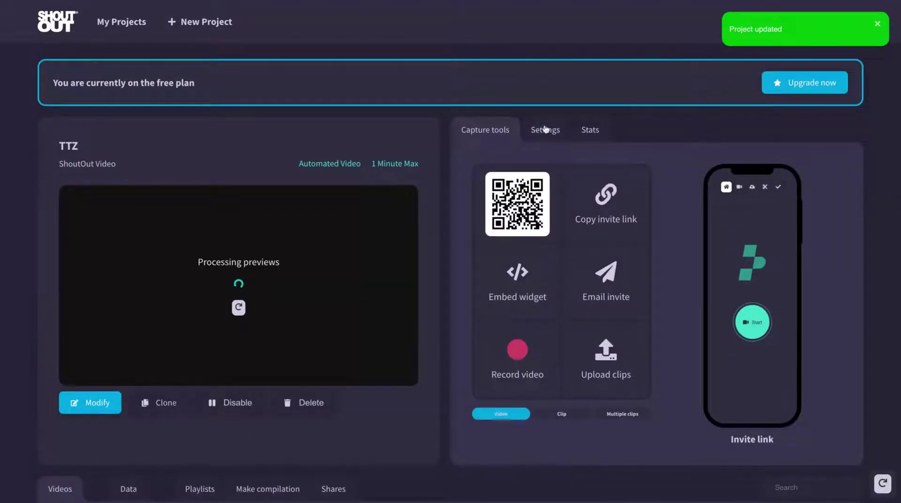
# Reopen the project's settings and choose the laptop typing clip from the Professional services list as the intro video
pyautogui.click(545, 129)
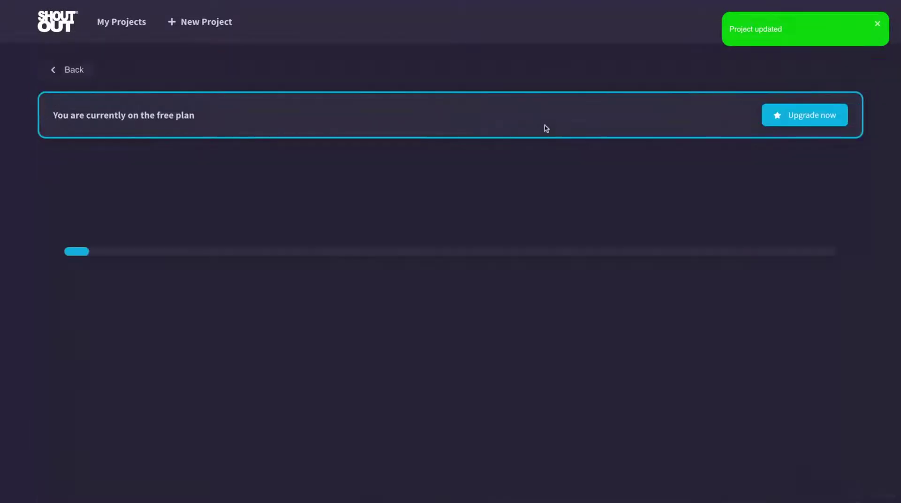
pyautogui.scroll(-2, 556, 341)
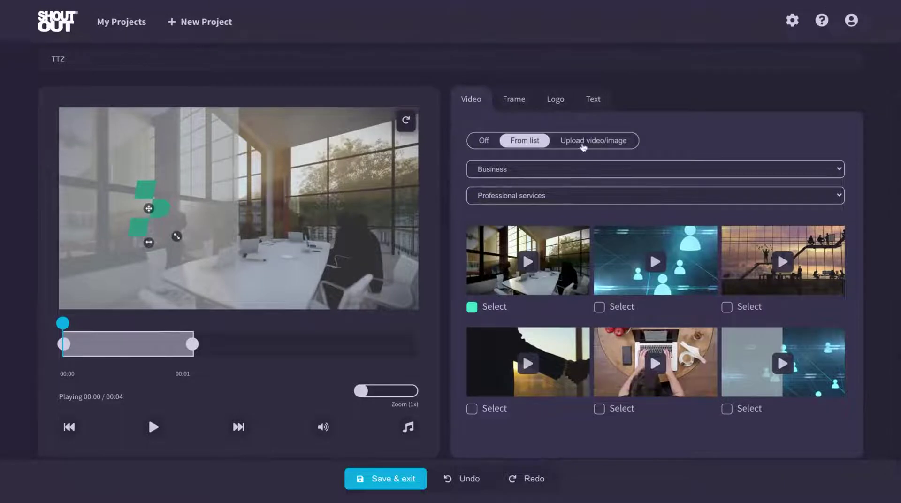
pyautogui.scroll(-1, 578, 325)
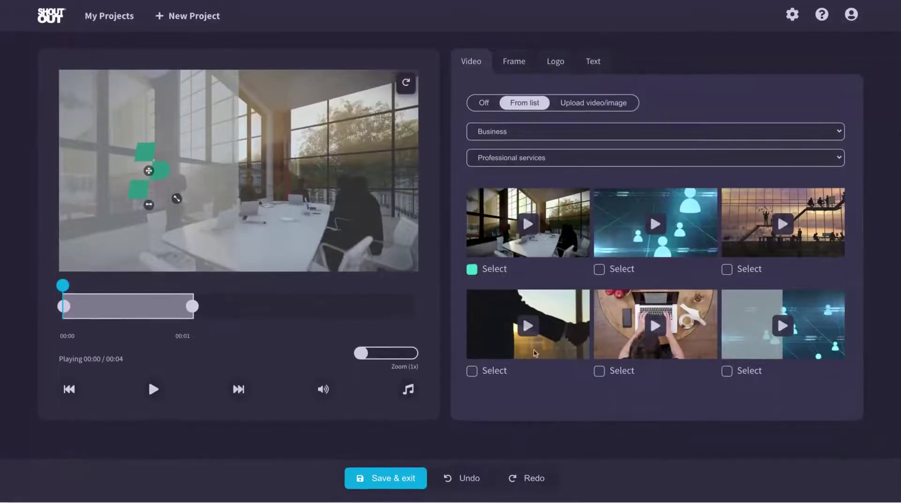
pyautogui.click(600, 372)
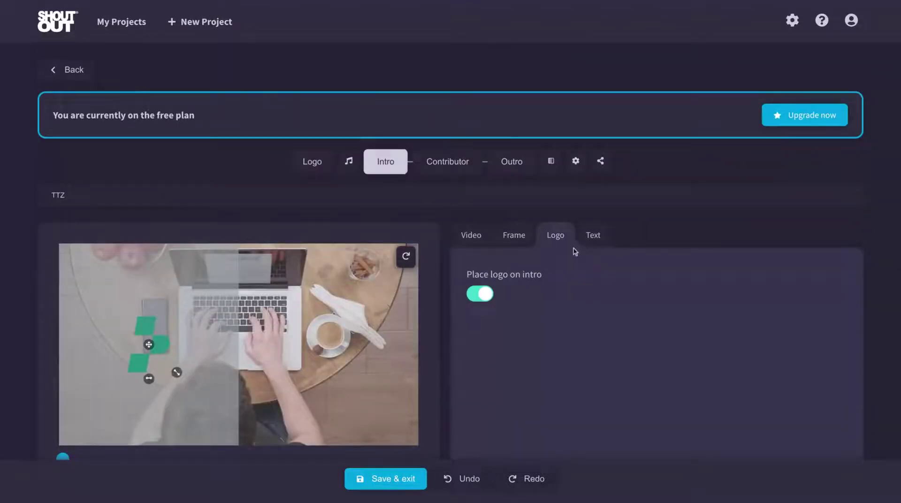
# Add a text element reading "AppSumo is Awesome!" to the intro
pyautogui.click(587, 236)
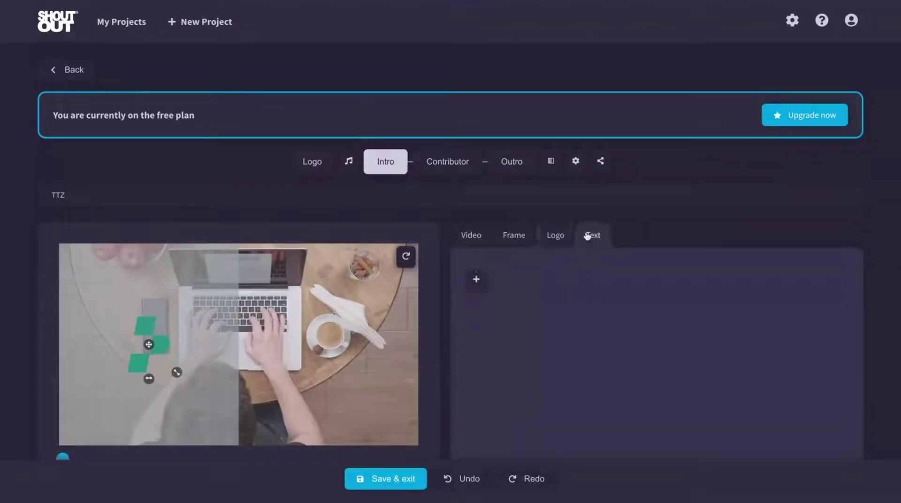
pyautogui.click(475, 281)
pyautogui.click(524, 336)
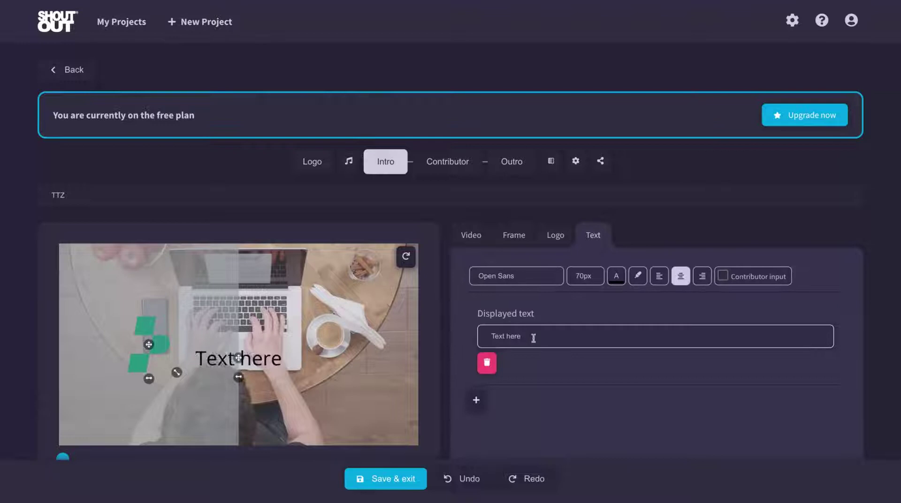
pyautogui.write('AppSumo is Awesome')
# Examine the frame, logo, text and caption options for the contributor section of the video
pyautogui.click(447, 161)
pyautogui.scroll(-2, 499, 196)
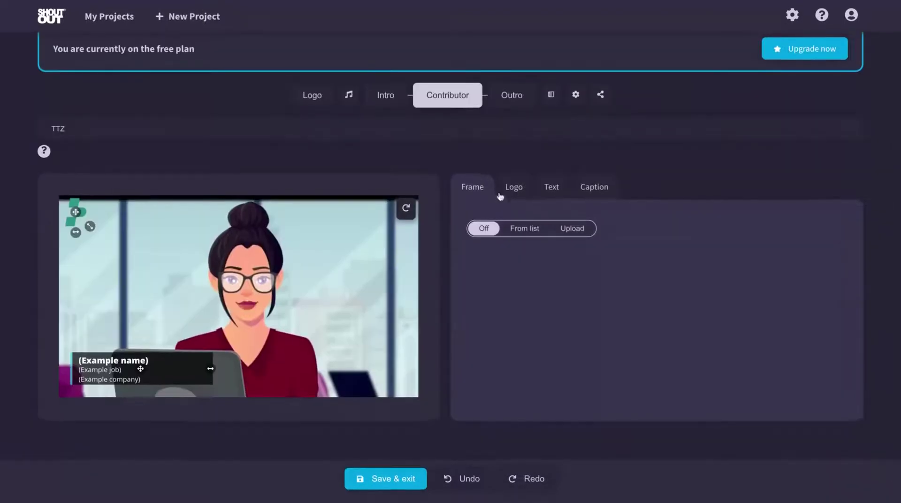
pyautogui.click(513, 187)
pyautogui.click(553, 188)
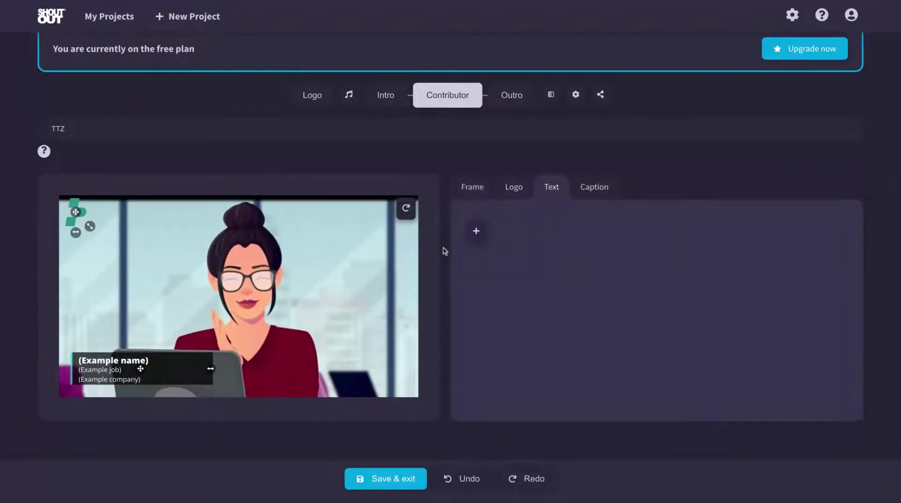
pyautogui.click(140, 367)
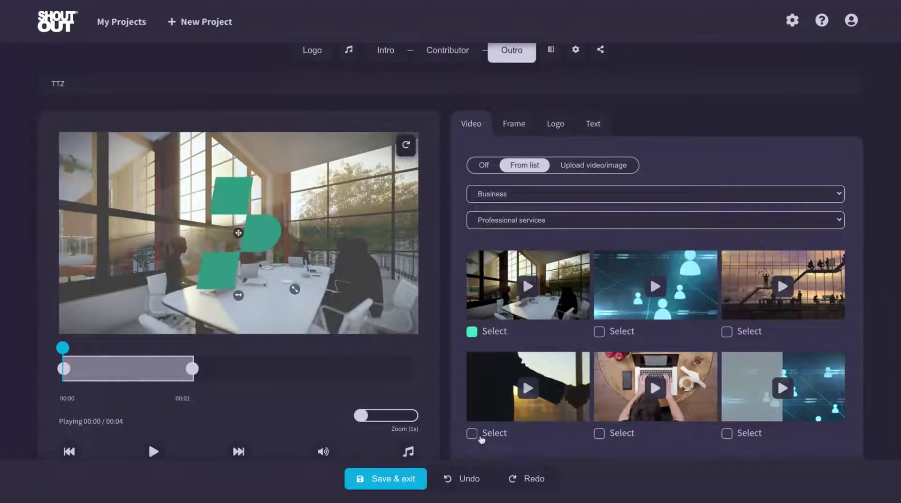
# Choose the handshake clip as the outro video and save the project
pyautogui.click(473, 433)
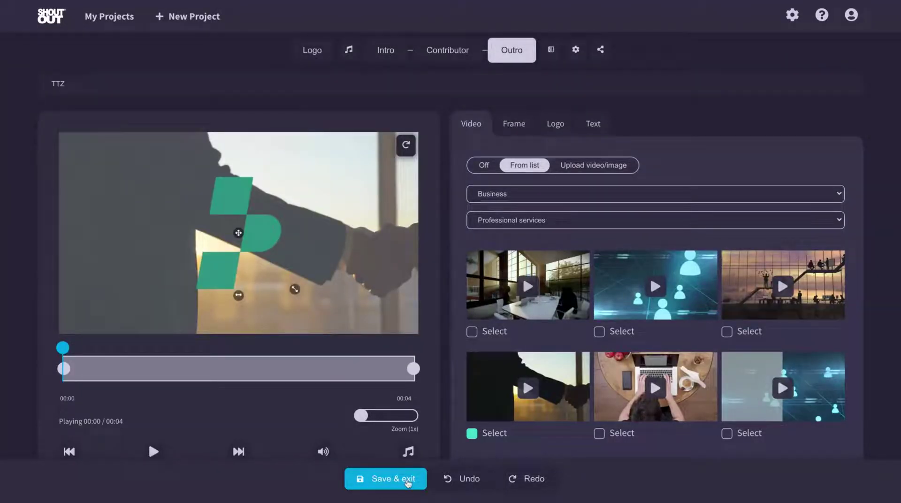
pyautogui.click(407, 480)
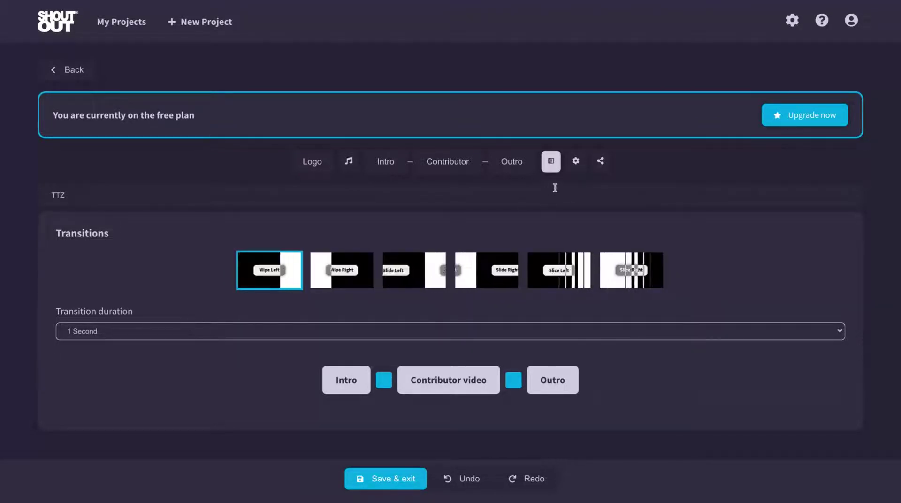
# Review the project's shareable link options, including the sharing title, description and hashtags
pyautogui.click(577, 164)
pyautogui.click(601, 161)
pyautogui.scroll(-3, 360, 268)
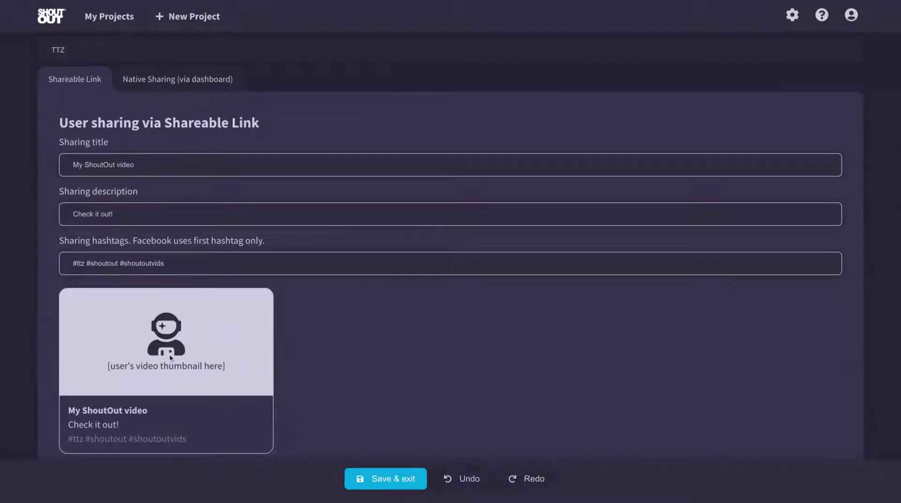
pyautogui.scroll(-1, 171, 358)
pyautogui.tripleClick(174, 251)
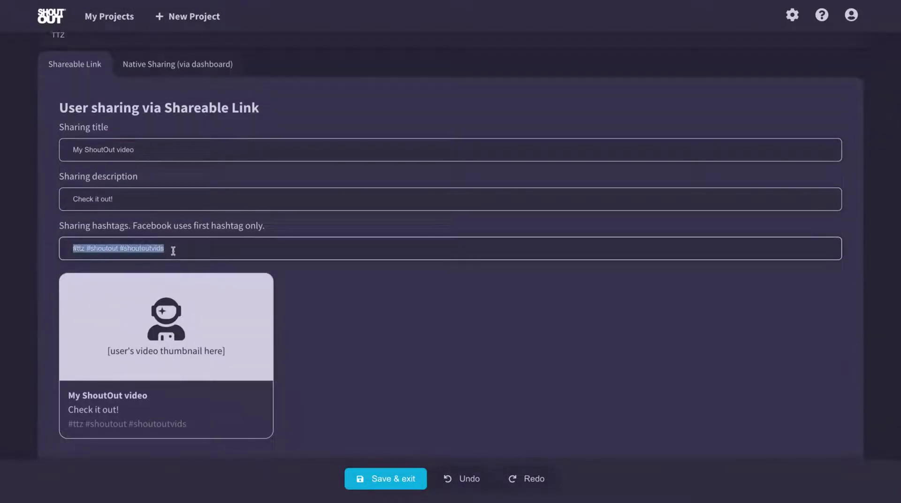
pyautogui.scroll(2, 238, 278)
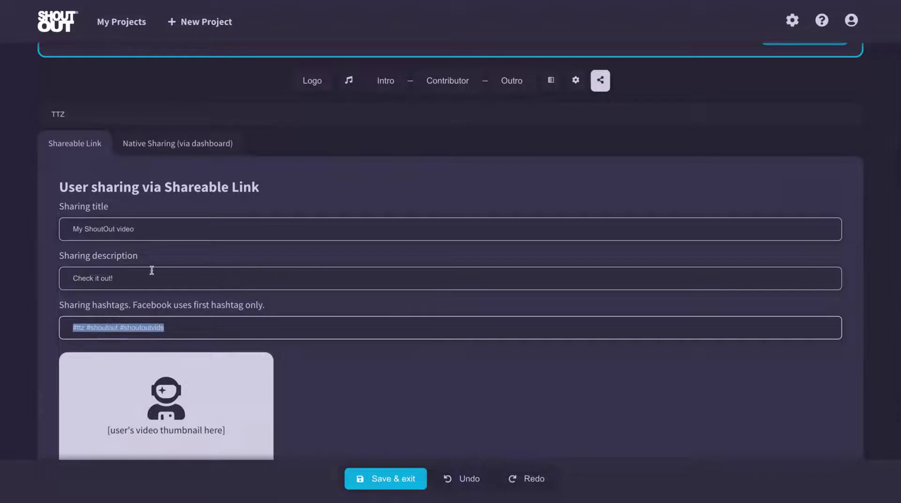
pyautogui.click(148, 235)
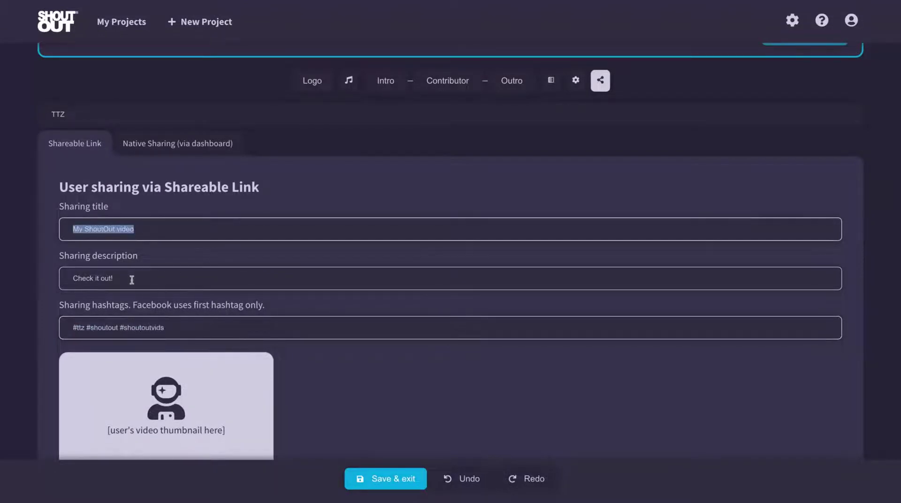
pyautogui.moveTo(87, 279); pyautogui.dragTo(133, 280)
pyautogui.scroll(-3, 354, 302)
pyautogui.scroll(4, 372, 286)
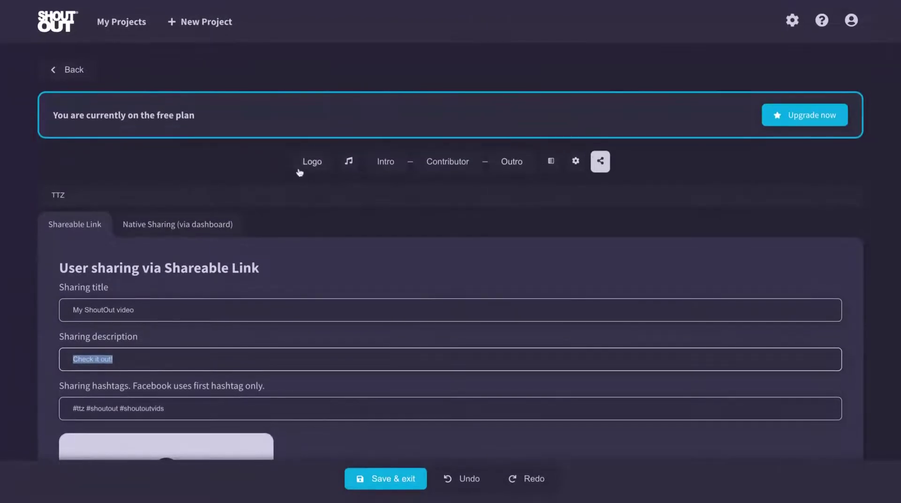
pyautogui.click(303, 168)
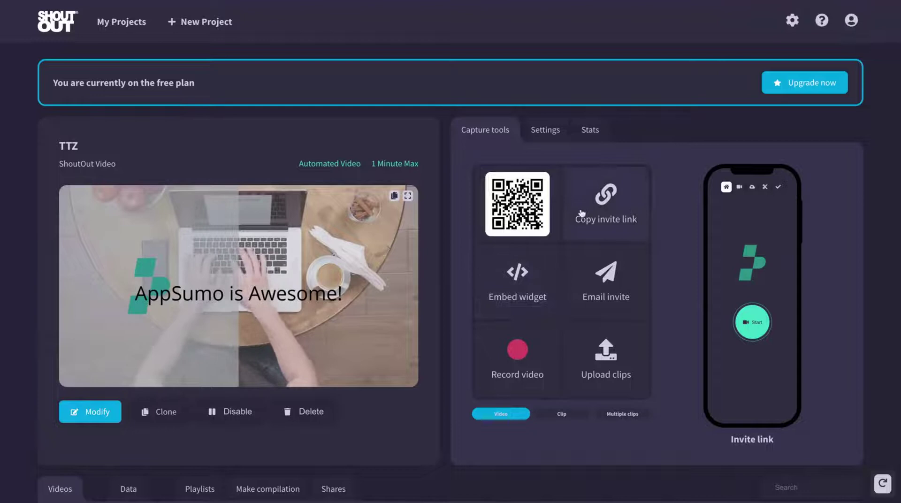
# Copy the project's invite link and open the clip upload option
pyautogui.click(584, 208)
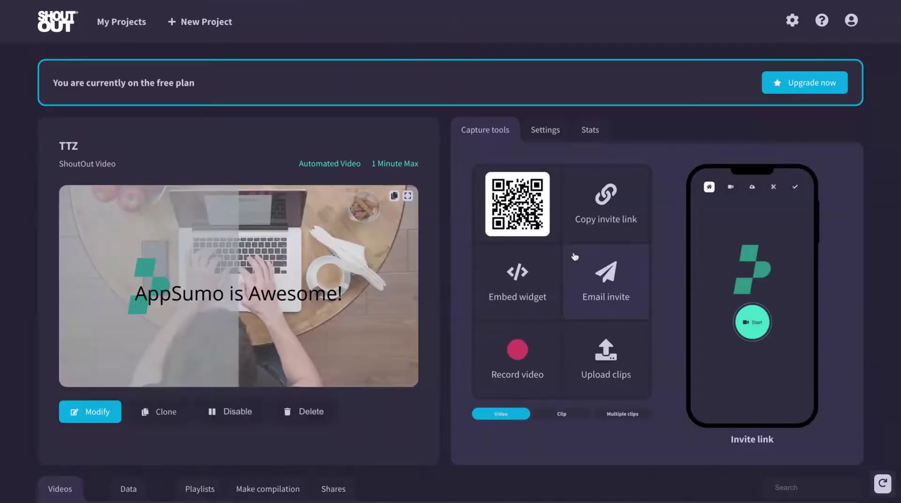
pyautogui.click(599, 365)
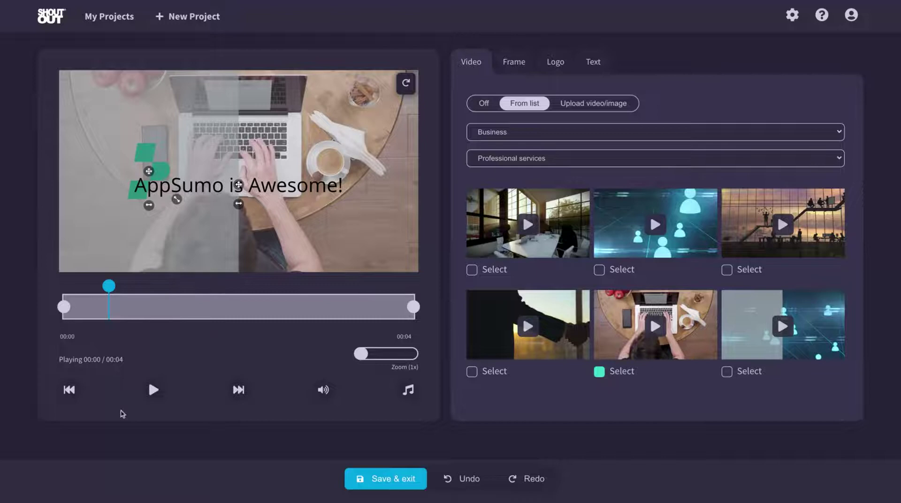
# Preview the intro, try several frames, apply the black frame with a slanted clear band, and save the project
pyautogui.click(154, 392)
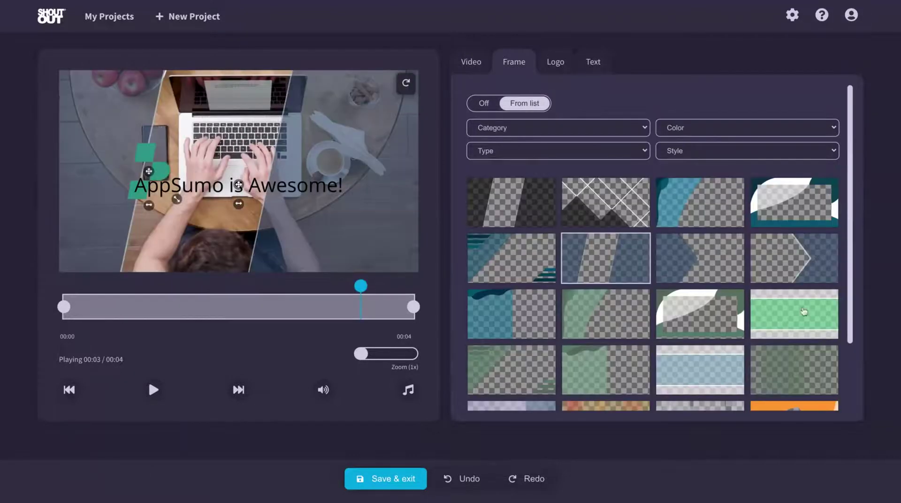
pyautogui.click(804, 311)
pyautogui.scroll(-2, 775, 305)
pyautogui.click(693, 301)
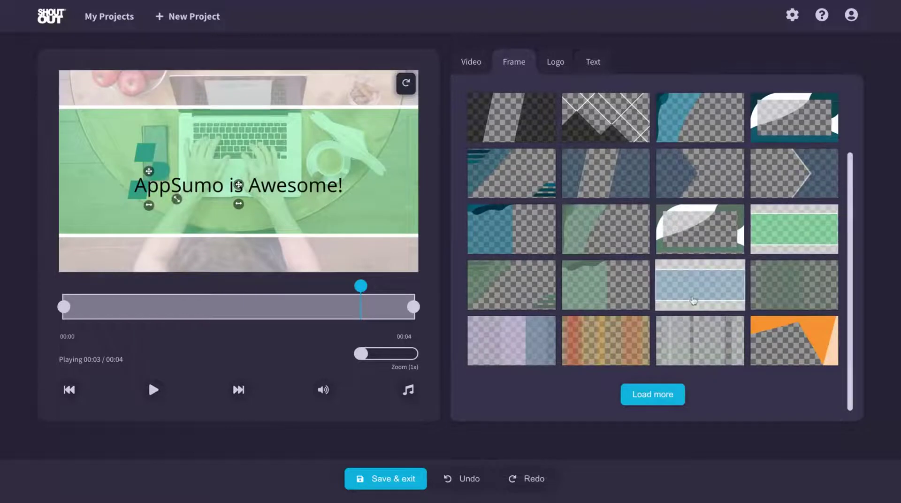
pyautogui.click(606, 293)
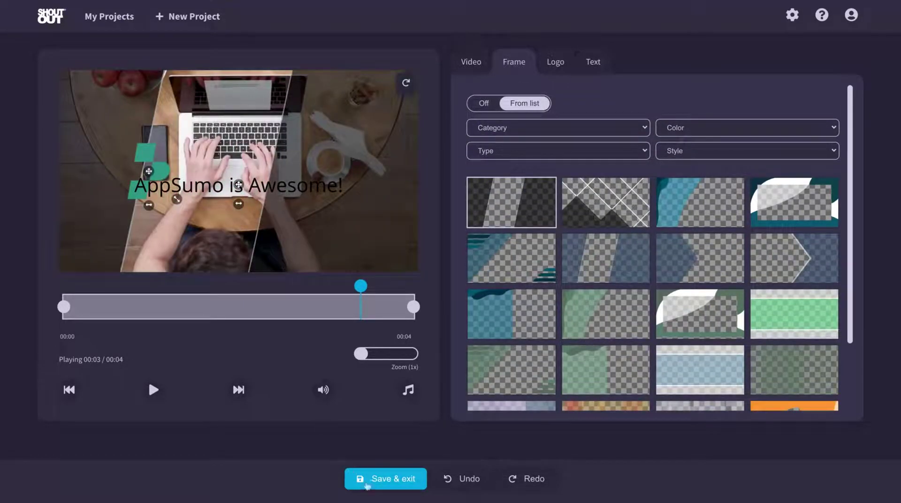
pyautogui.click(367, 486)
# Browse the project template categories and the list of Event templates
pyautogui.scroll(-1, 413, 233)
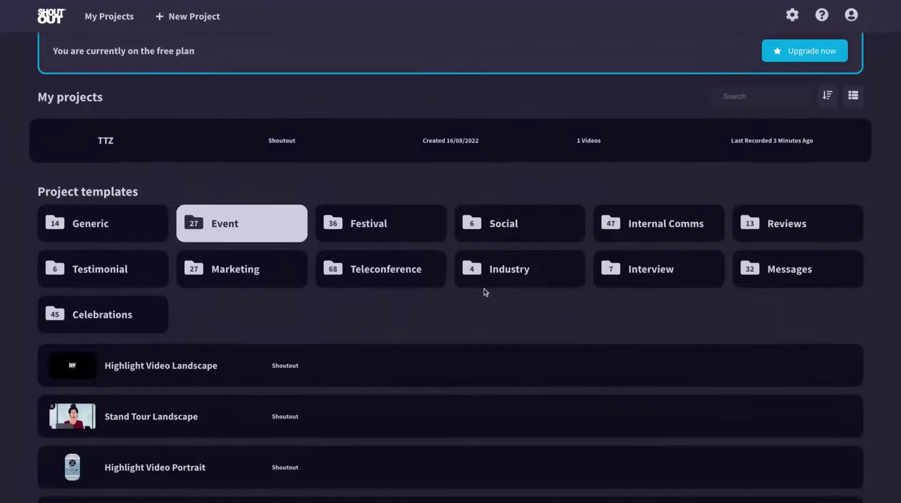
pyautogui.scroll(-2, 483, 292)
pyautogui.scroll(3, 469, 292)
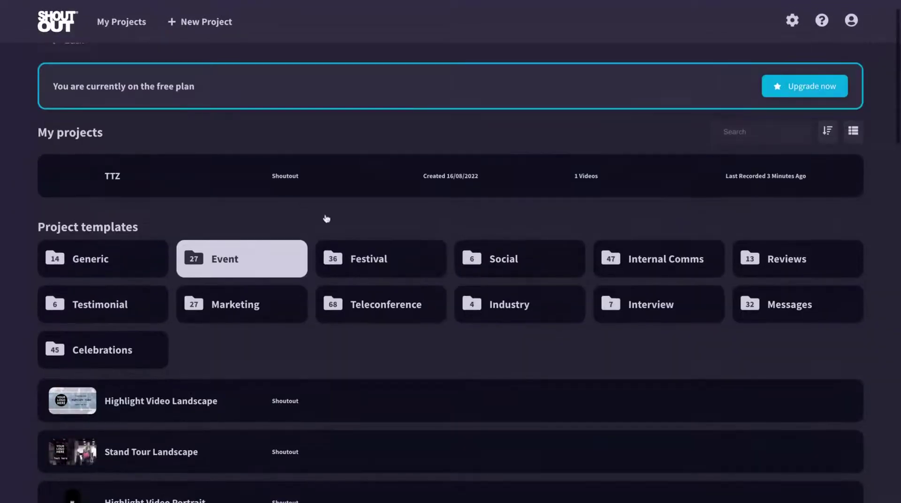
pyautogui.scroll(-5, 394, 324)
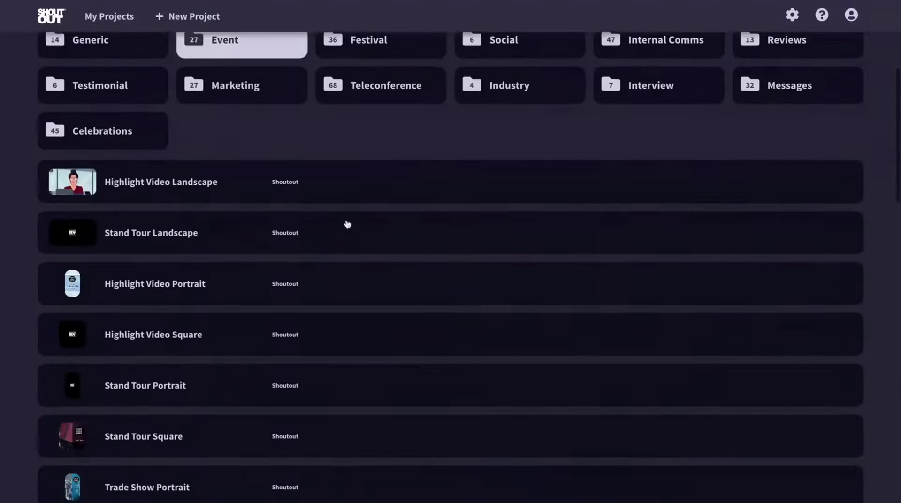
# Browse the Event and Interview templates, reading the descriptions of the portrait name-caption interview and the two-person Zoom interview templates
pyautogui.scroll(-4, 347, 224)
pyautogui.scroll(4, 170, 268)
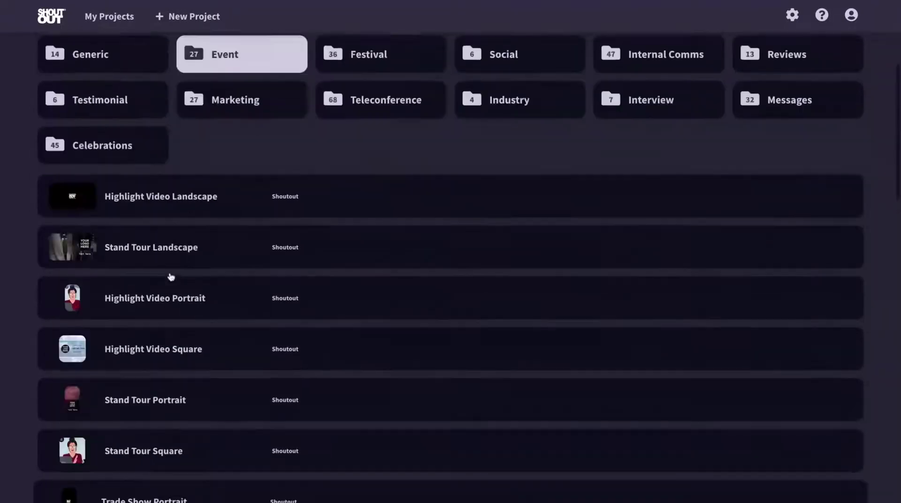
pyautogui.scroll(5, 170, 277)
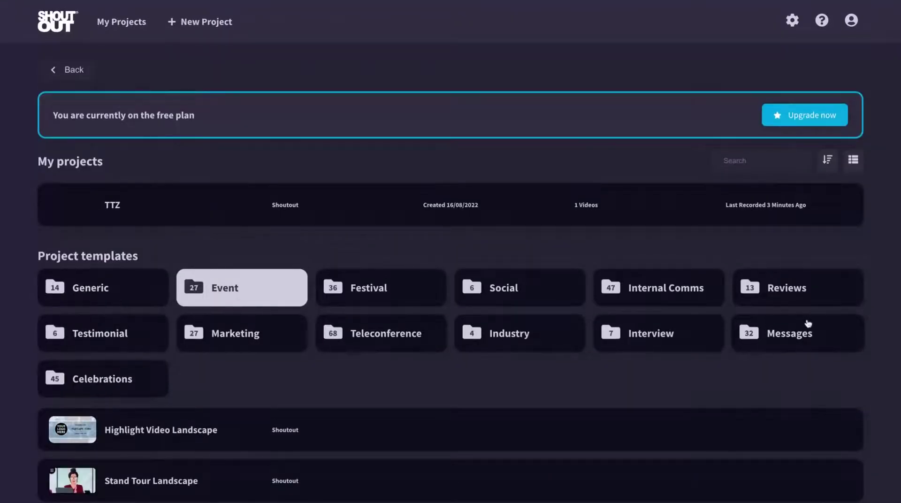
pyautogui.click(624, 341)
pyautogui.scroll(-5, 612, 348)
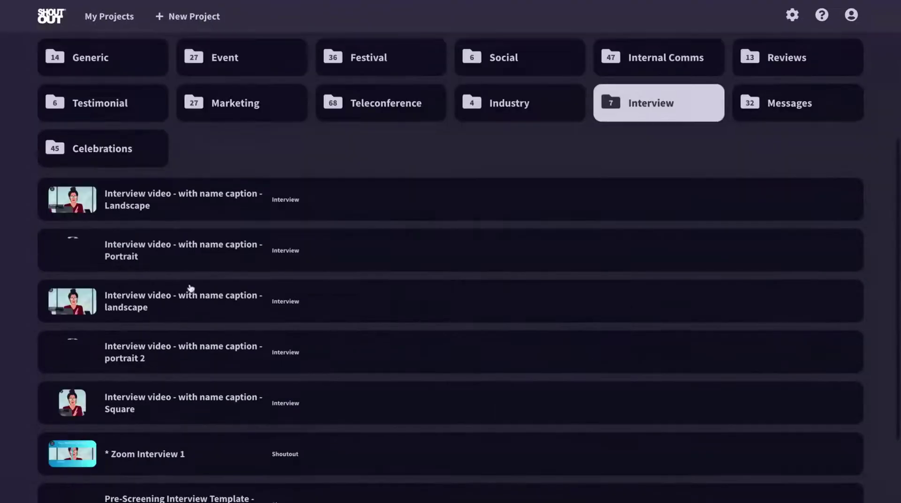
pyautogui.click(230, 246)
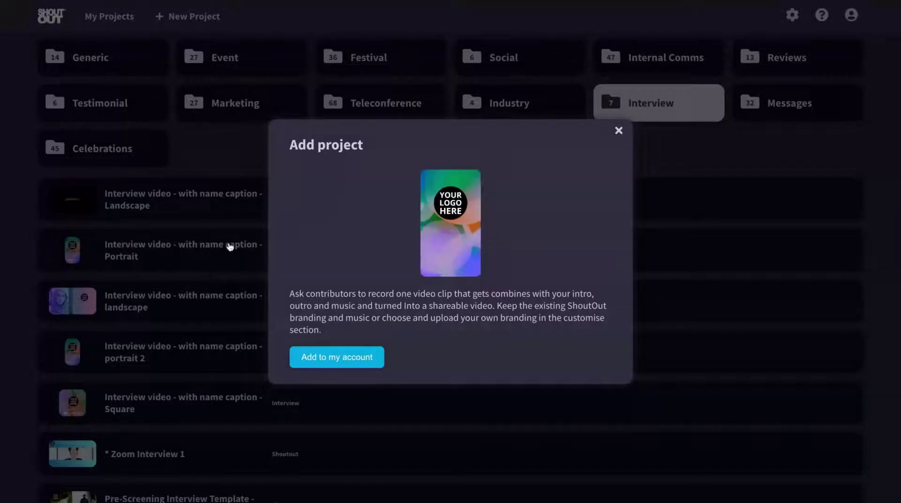
pyautogui.moveTo(296, 295); pyautogui.dragTo(392, 306)
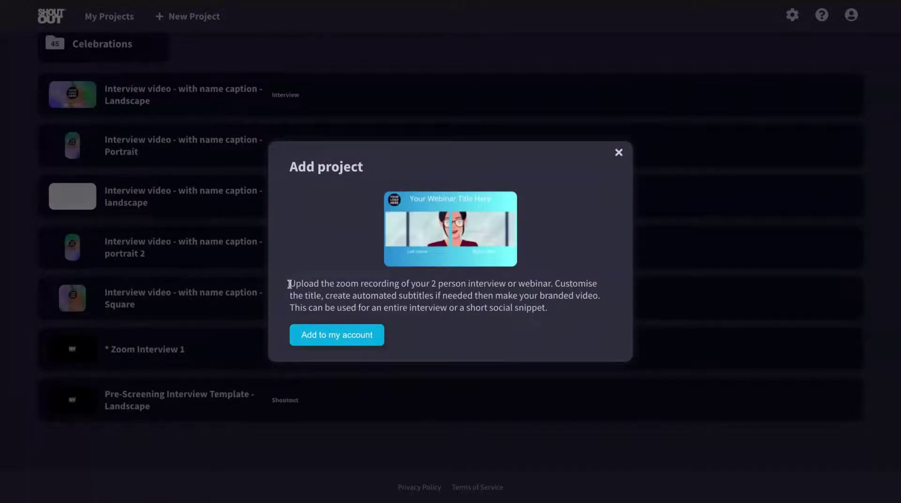
pyautogui.moveTo(289, 284); pyautogui.dragTo(484, 284)
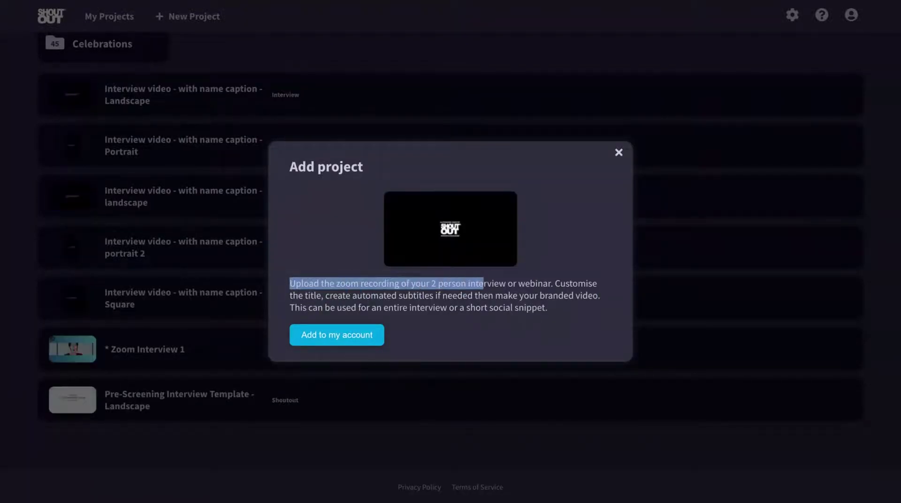
pyautogui.click(619, 152)
# Add the YouTube Shorts template from the Social category to the account after reading its description
pyautogui.click(381, 334)
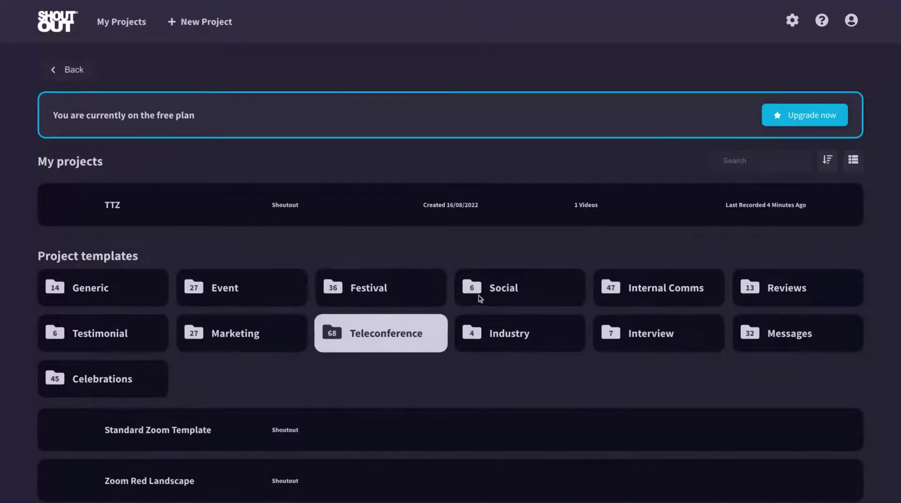
pyautogui.click(482, 298)
pyautogui.scroll(-6, 307, 295)
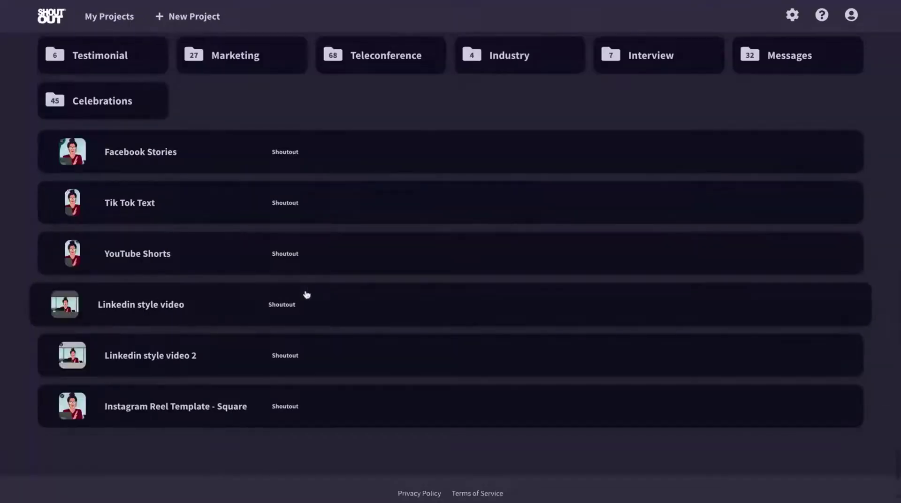
pyautogui.click(135, 256)
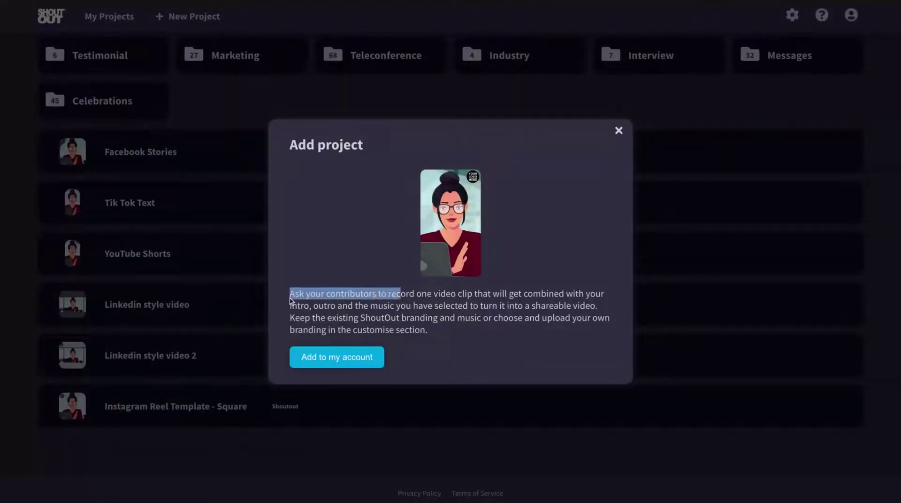
pyautogui.moveTo(566, 293); pyautogui.dragTo(388, 306)
pyautogui.click(341, 361)
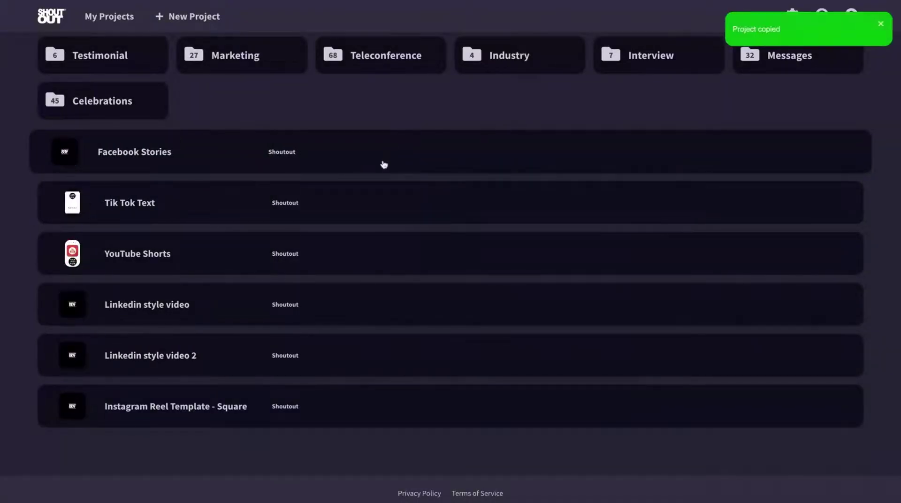
# Open the copied YouTube Shorts project and examine its capture tools, clips and compilation timeline
pyautogui.click(451, 270)
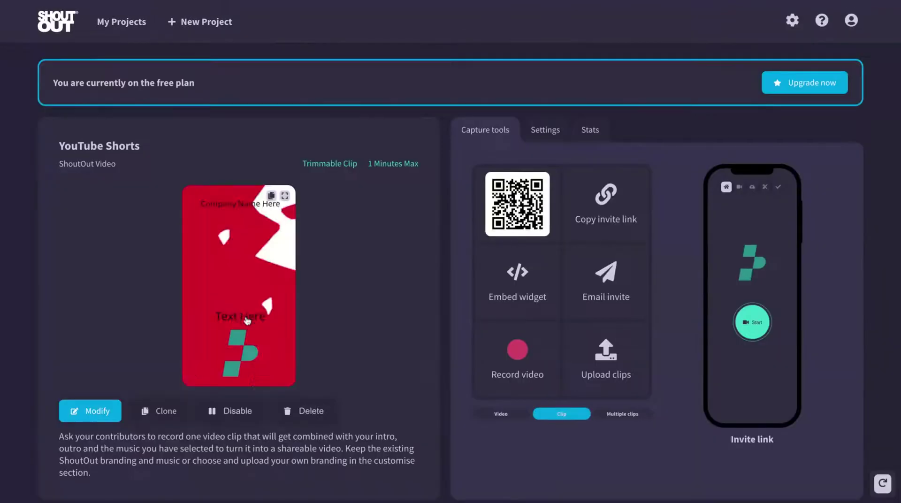
pyautogui.scroll(-2, 336, 345)
pyautogui.scroll(2, 328, 352)
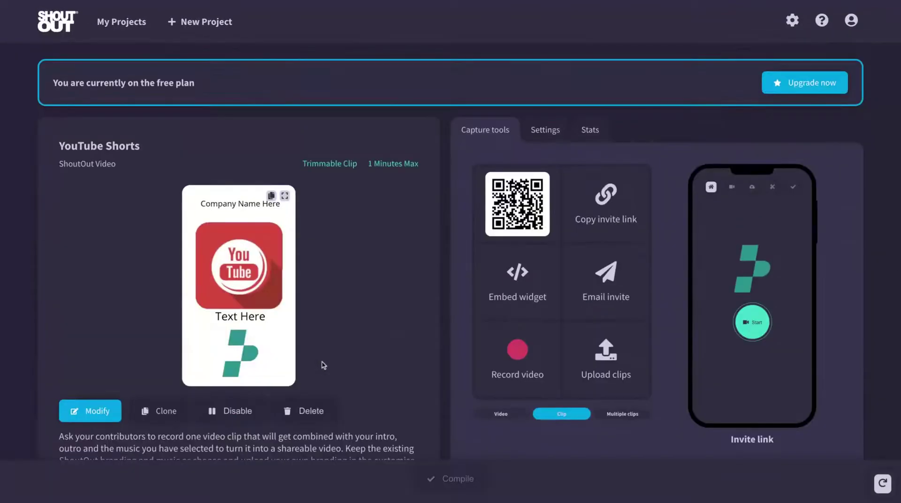
pyautogui.scroll(-10, 323, 363)
pyautogui.scroll(2, 323, 364)
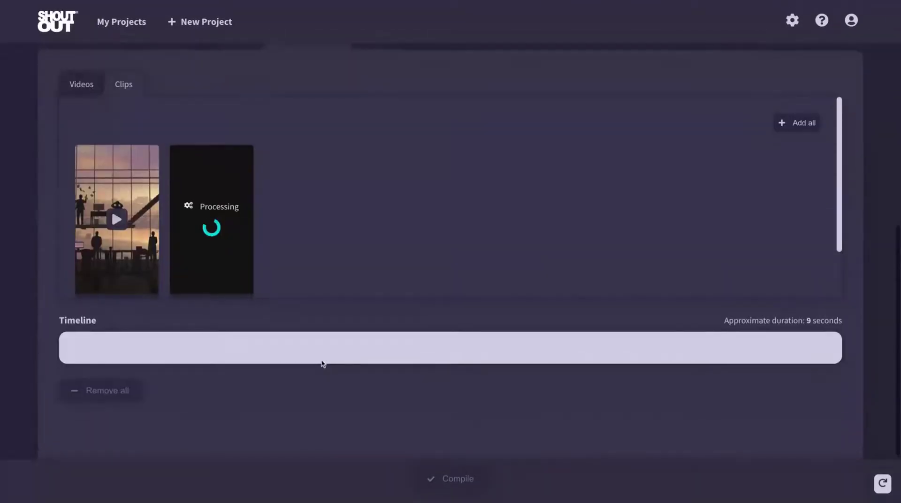
pyautogui.scroll(1, 323, 364)
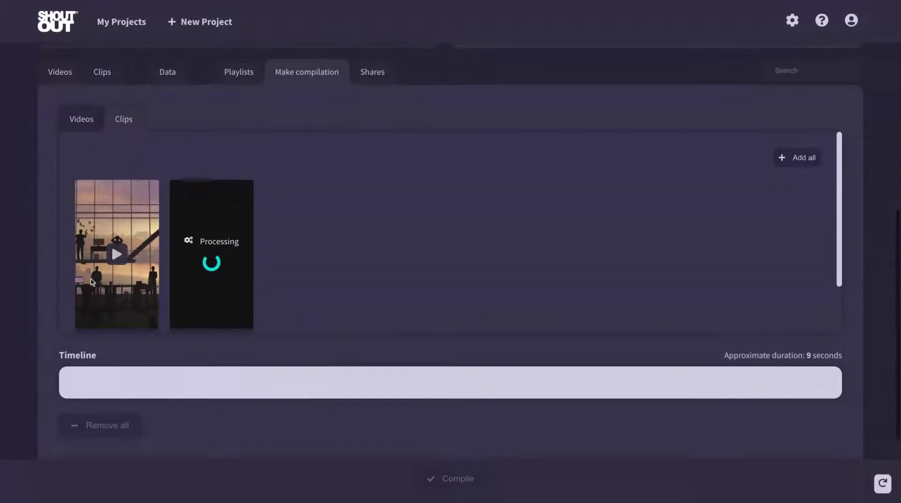
# Open the YouTube Shorts project for modification and examine its intro and contributor clip layouts
pyautogui.click(131, 293)
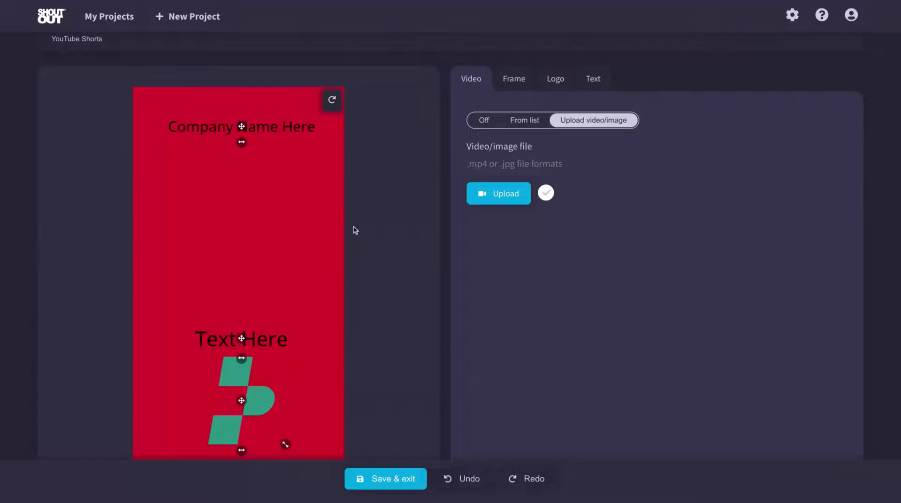
pyautogui.scroll(-2, 370, 233)
pyautogui.scroll(3, 370, 234)
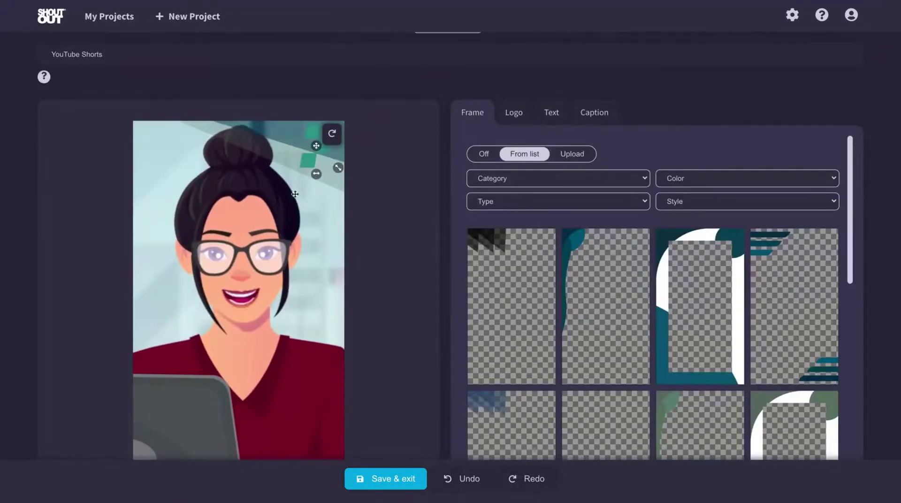
pyautogui.scroll(-2, 292, 201)
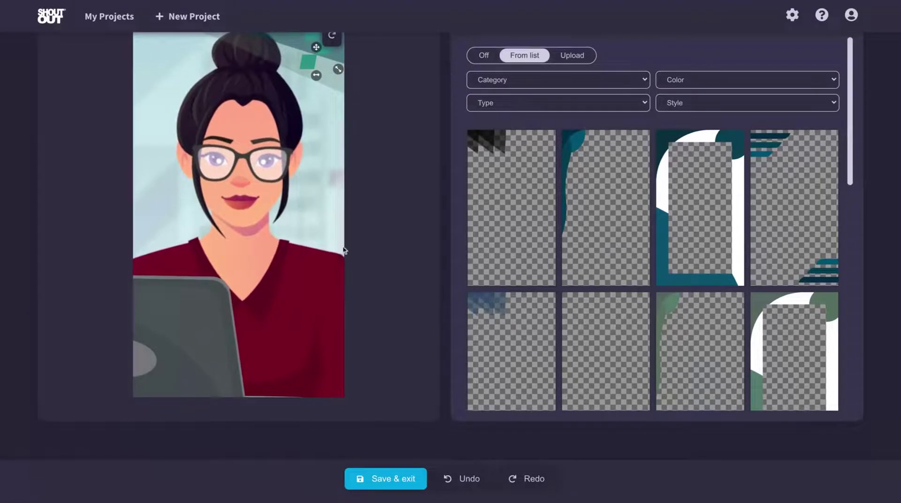
pyautogui.scroll(2, 345, 252)
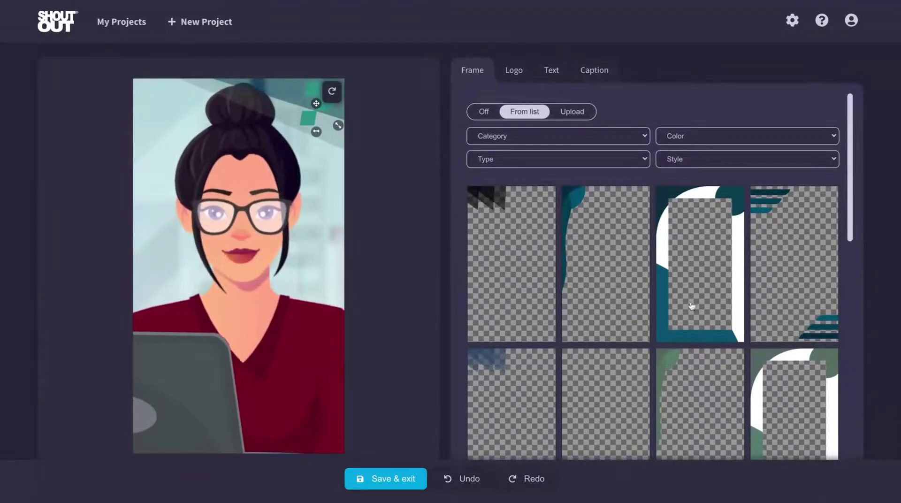
# Try the teal and white arched frame on the contributor clip, and apply the frame with the teal curved side band
pyautogui.click(691, 307)
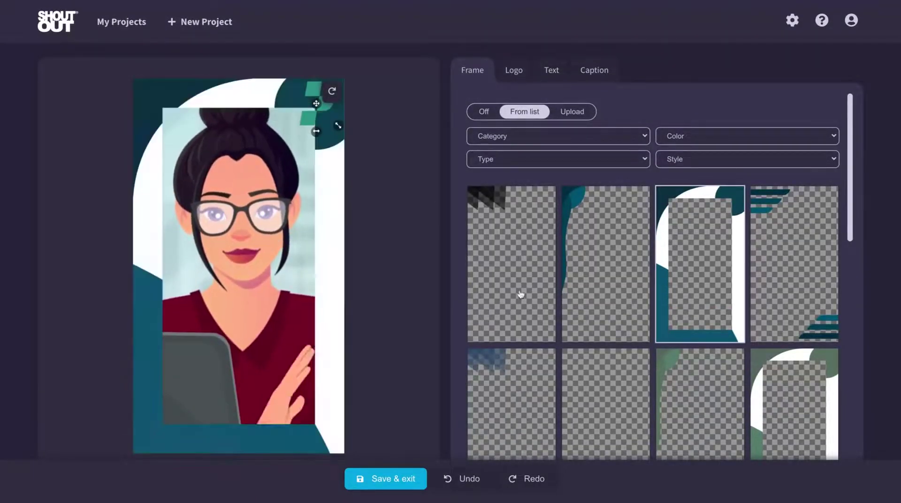
pyautogui.scroll(-1, 540, 263)
pyautogui.click(602, 195)
pyautogui.scroll(1, 563, 211)
# Check the contributor clip's logo and text options, and add Star review captions with Noto Serif Bold as the bold font
pyautogui.click(514, 71)
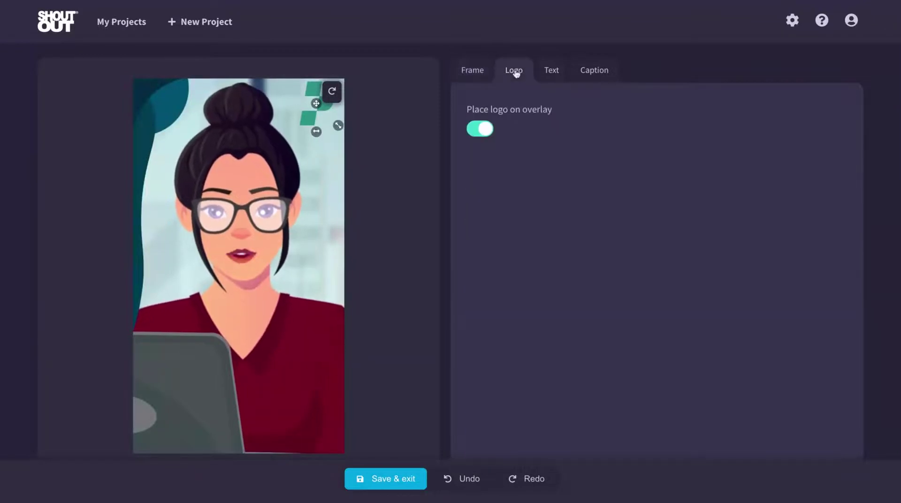
pyautogui.click(555, 74)
pyautogui.click(594, 71)
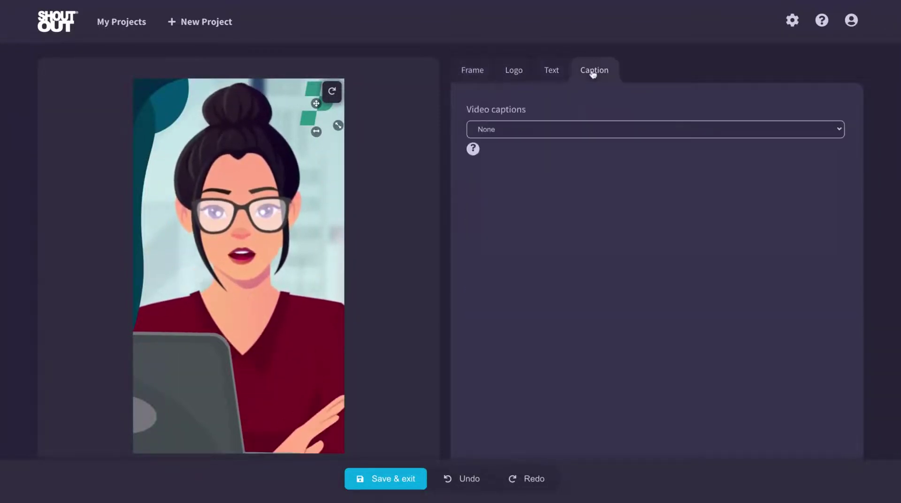
pyautogui.click(563, 129)
pyautogui.click(507, 422)
pyautogui.scroll(-1, 441, 408)
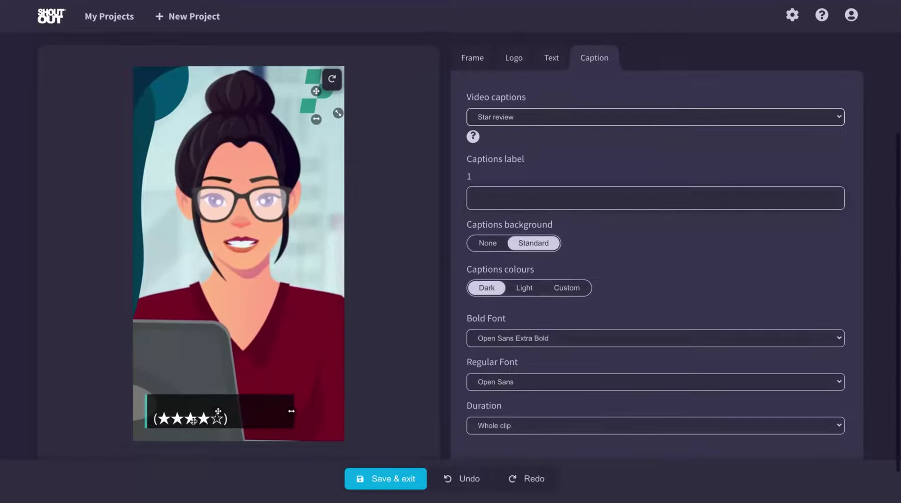
pyautogui.scroll(-1, 537, 333)
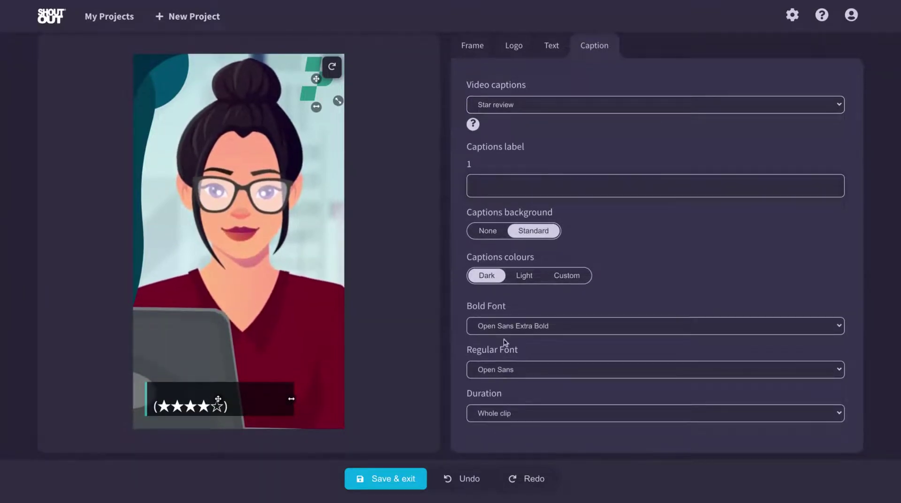
pyautogui.scroll(3, 505, 342)
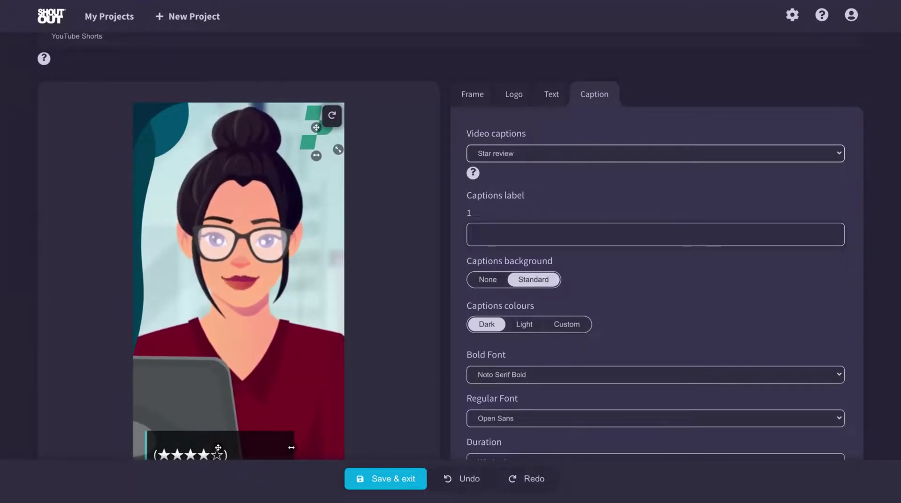
# Add the text "Any text here" to the contributor clip and place it on the chest area above the star rating
pyautogui.click(551, 94)
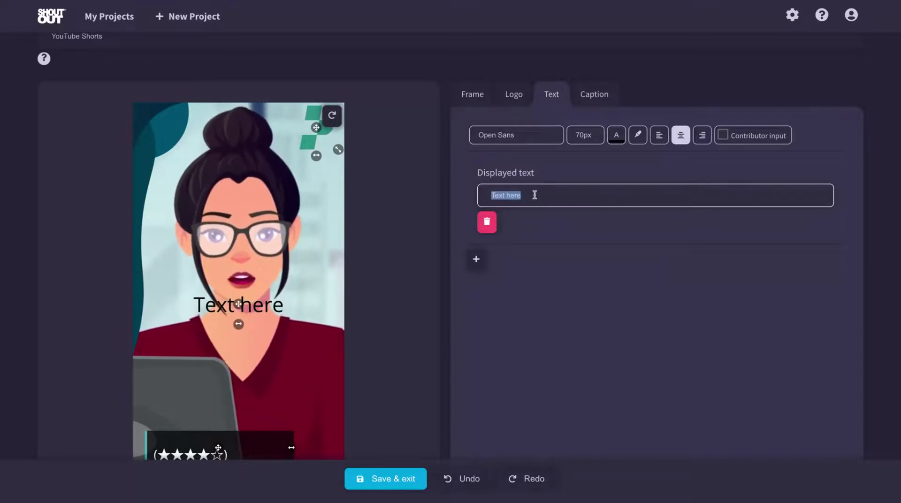
pyautogui.write('Any text here')
pyautogui.scroll(1, 235, 282)
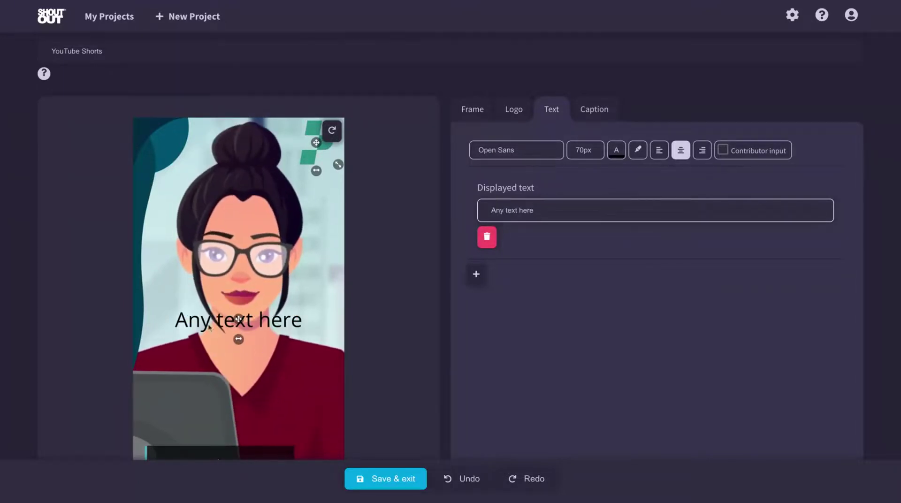
pyautogui.moveTo(212, 272); pyautogui.dragTo(211, 321)
pyautogui.scroll(-2, 382, 328)
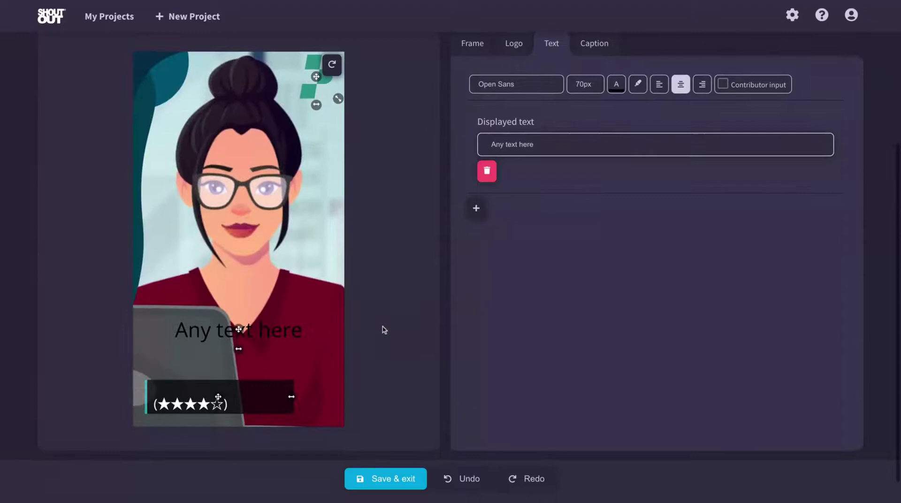
# Examine the YouTube Shorts project's outro and its video settings
pyautogui.scroll(5, 382, 328)
pyautogui.click(515, 167)
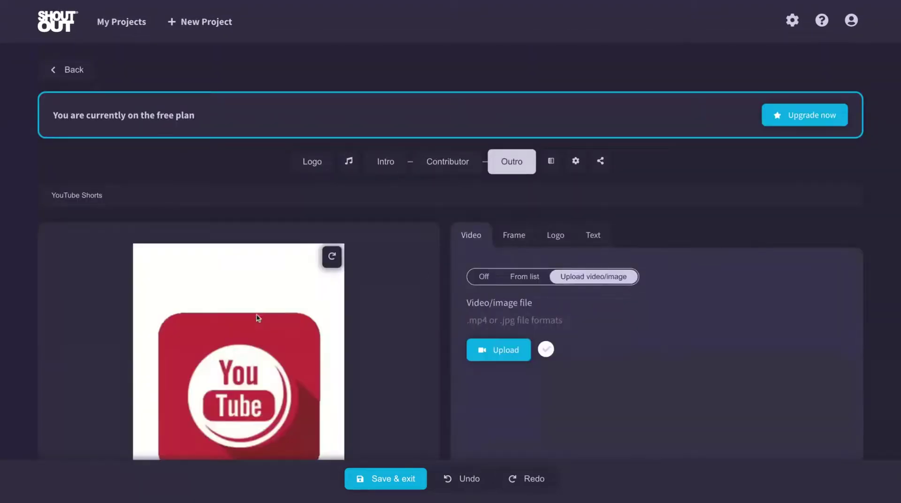
pyautogui.scroll(-4, 426, 247)
pyautogui.scroll(5, 428, 247)
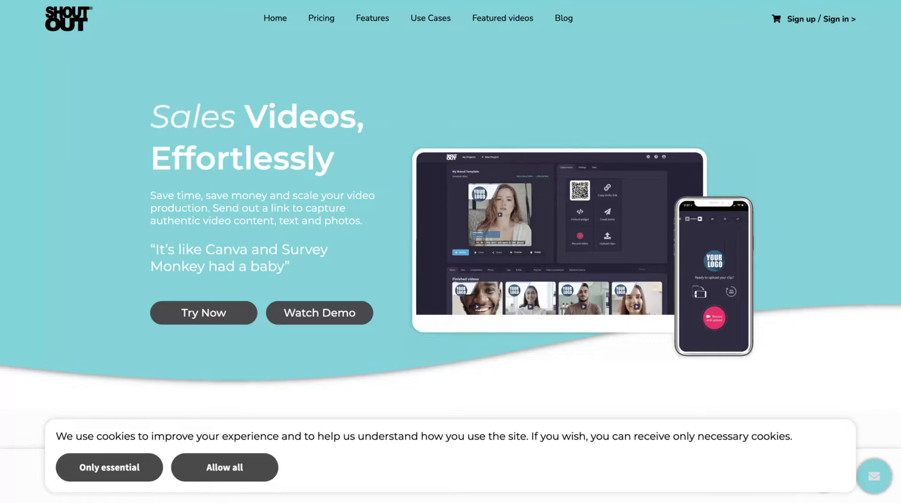
# Browse the ShoutOut website's home page and featured videos gallery, view one of the videos and close it
pyautogui.scroll(-10, 390, 184)
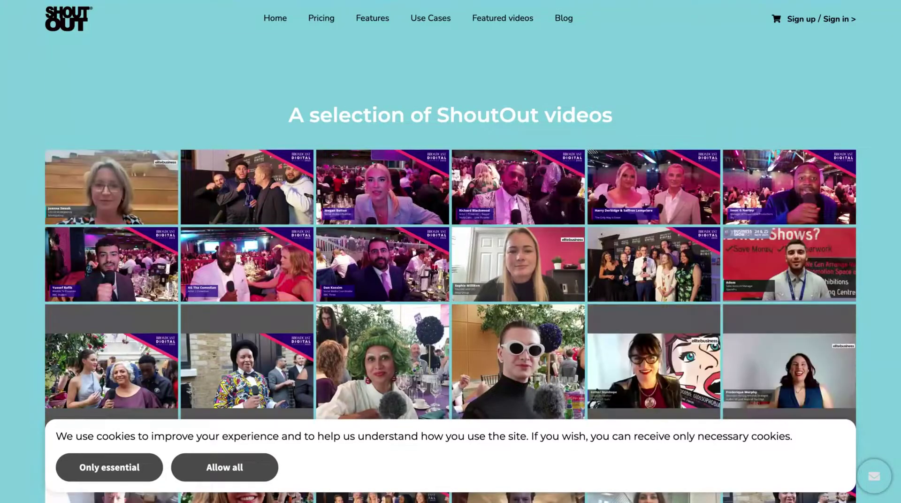
pyautogui.scroll(-4, 583, 327)
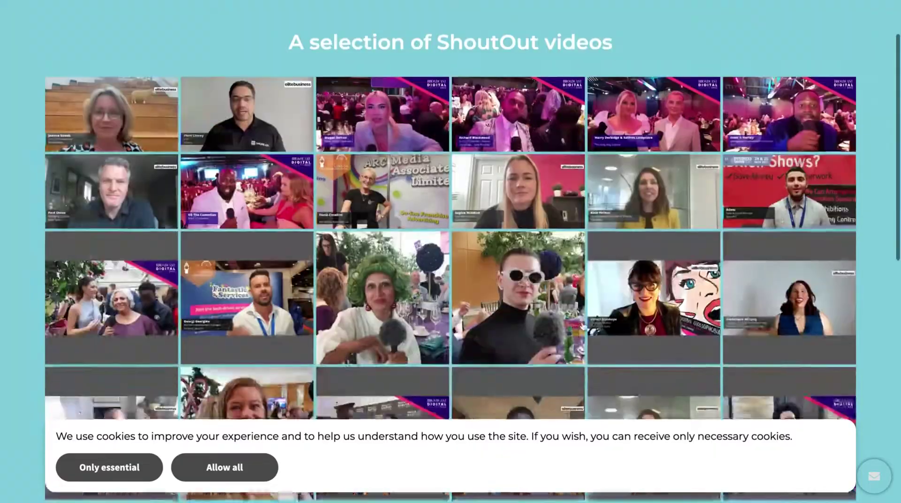
pyautogui.click(582, 327)
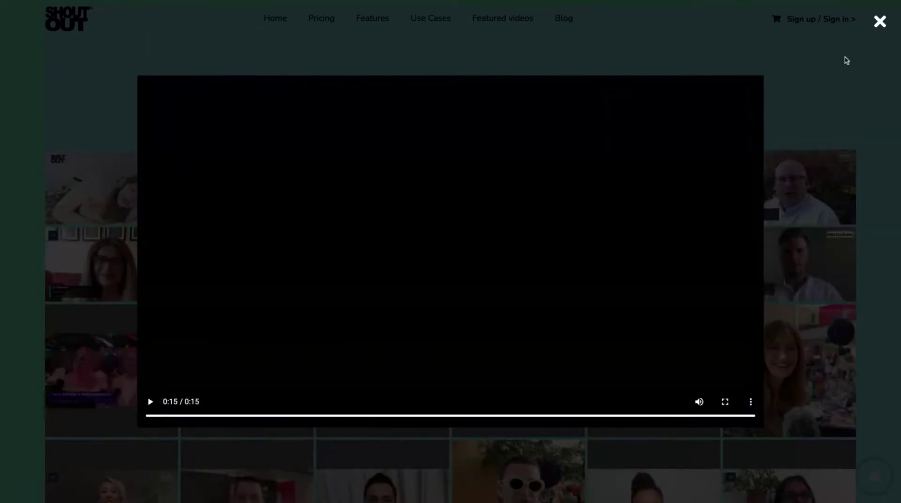
pyautogui.click(847, 60)
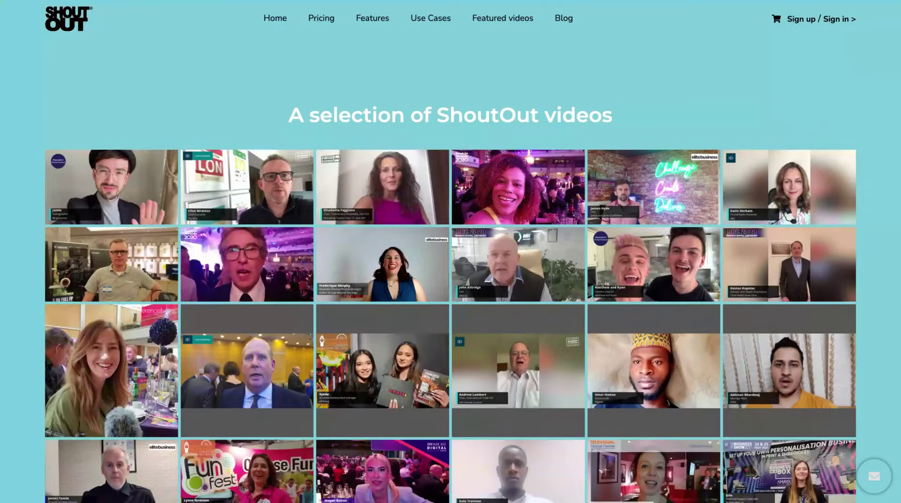